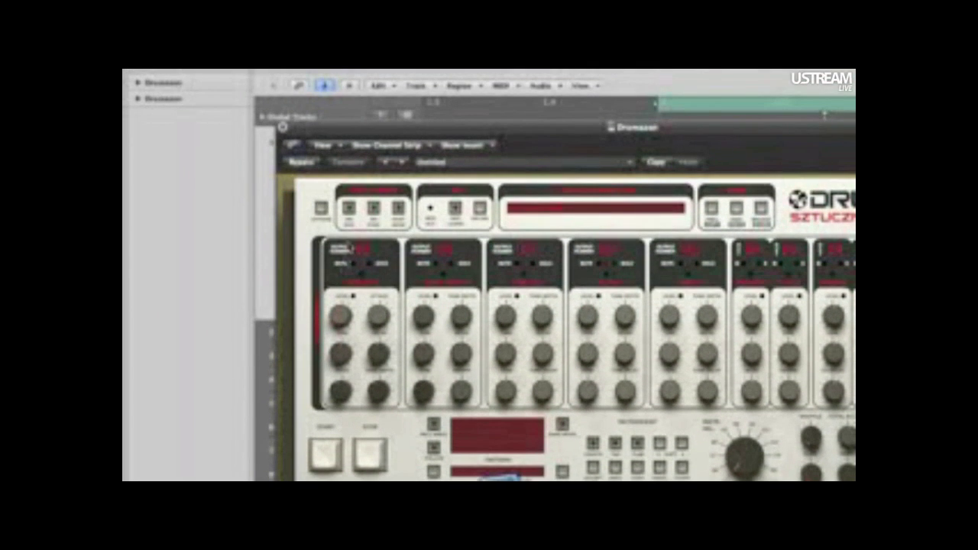
# Close the Drumazon instrument window and set the Drumazon channel's output to Stereo Output
pyautogui.click(282, 126)
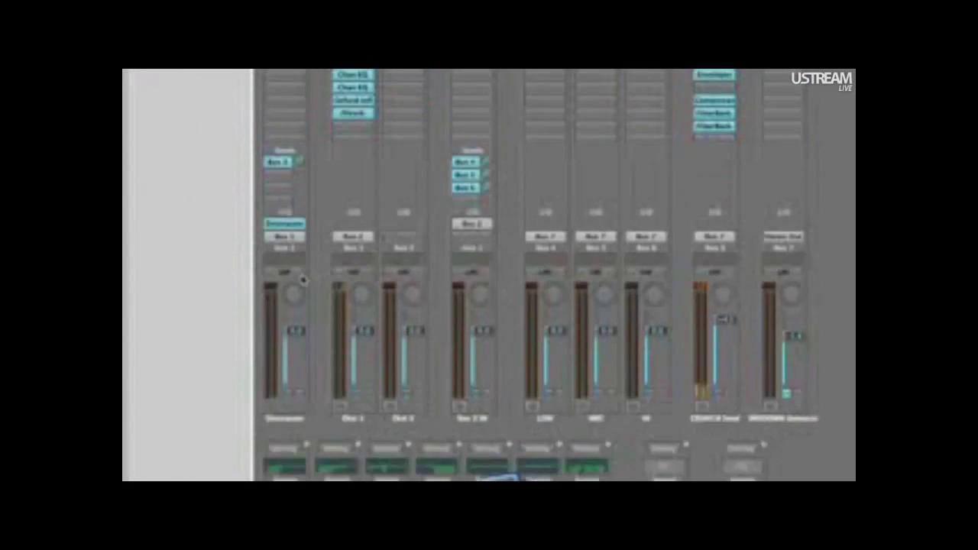
pyautogui.click(284, 383)
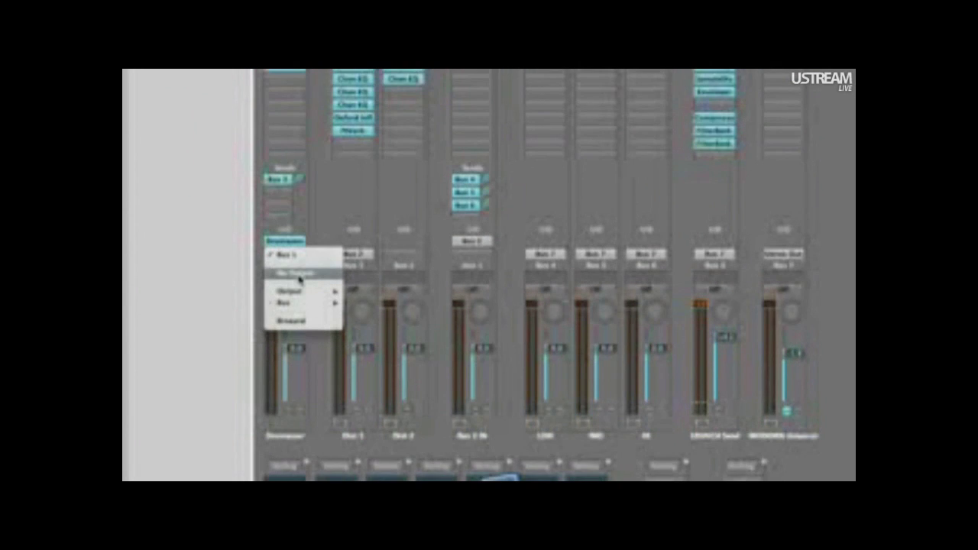
pyautogui.moveTo(302, 283)
pyautogui.click(378, 276)
# Bypass all six insert effects on the Drumazon channel
pyautogui.keyDown('alt'); pyautogui.click(288, 192); pyautogui.keyUp('alt')
pyautogui.keyDown('alt'); pyautogui.click(289, 179); pyautogui.keyUp('alt')
pyautogui.keyDown('alt'); pyautogui.click(290, 167); pyautogui.keyUp('alt')
pyautogui.keyDown('alt'); pyautogui.click(290, 156); pyautogui.keyUp('alt')
pyautogui.keyDown('alt'); pyautogui.click(290, 143); pyautogui.keyUp('alt')
pyautogui.keyDown('alt'); pyautogui.click(290, 130); pyautogui.keyUp('alt')
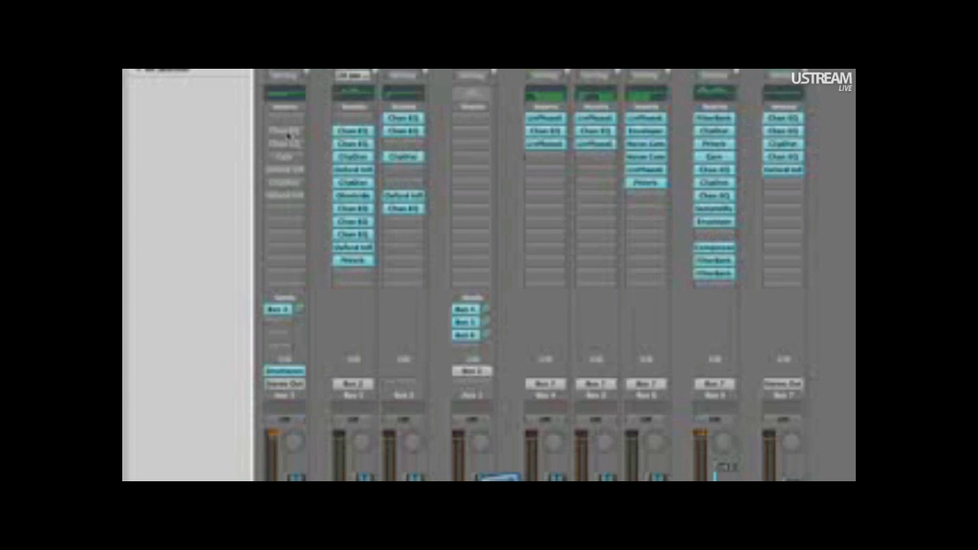
# Re-enable the Clip Distortion insert on the Drumazon channel, inspect its settings and close its window
pyautogui.click(297, 187)
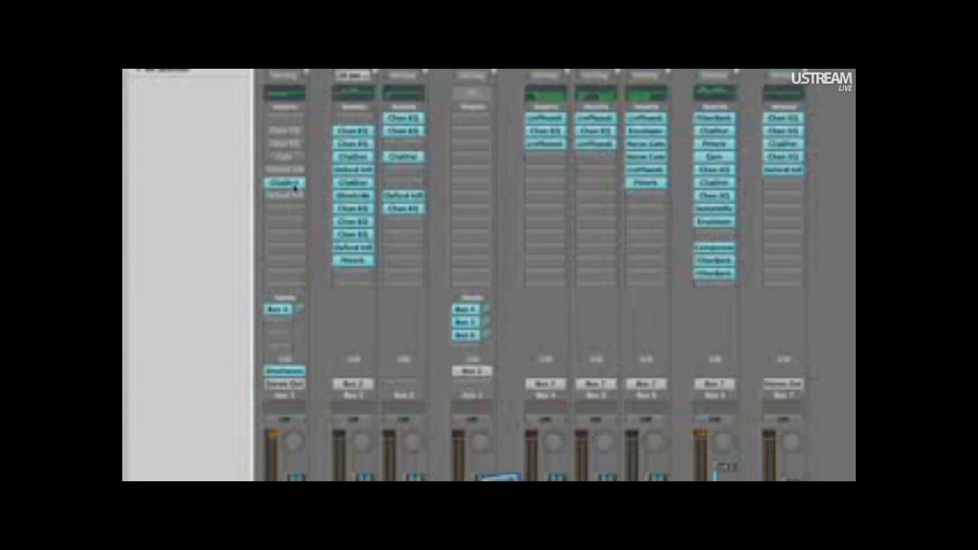
pyautogui.click(294, 186)
pyautogui.moveTo(291, 82); pyautogui.dragTo(408, 137)
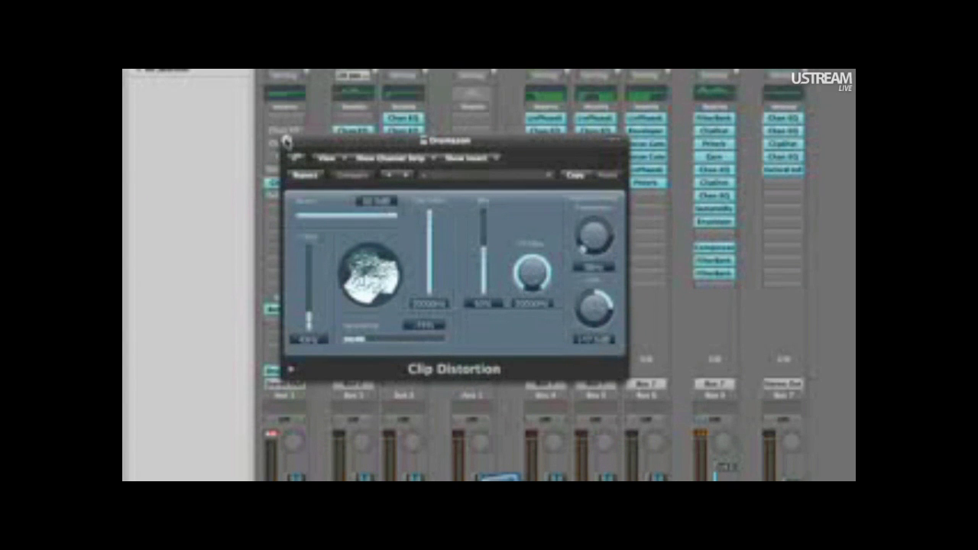
pyautogui.click(286, 140)
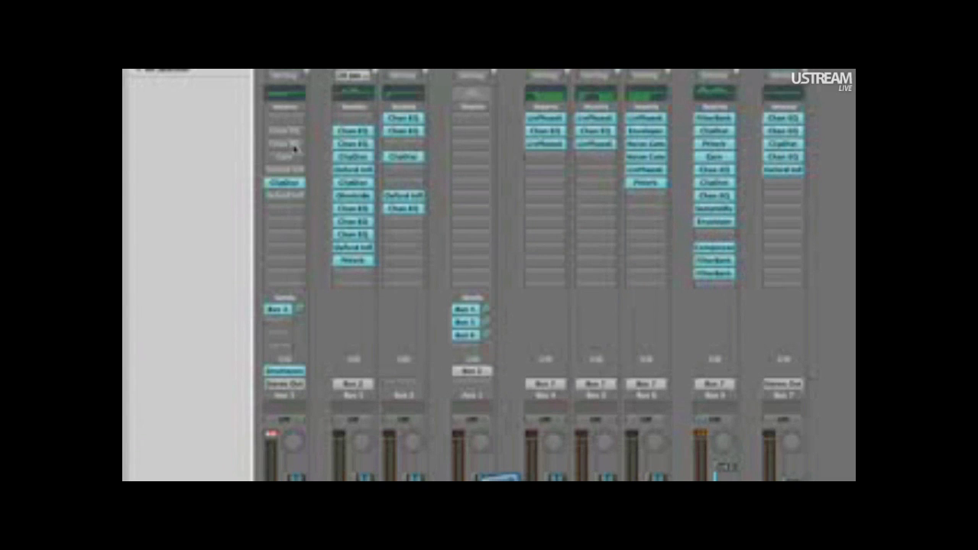
# Re-enable the first Channel EQ on the Drumazon channel, inspect its curve and close its window
pyautogui.keyDown('alt'); pyautogui.click(291, 133); pyautogui.keyUp('alt')
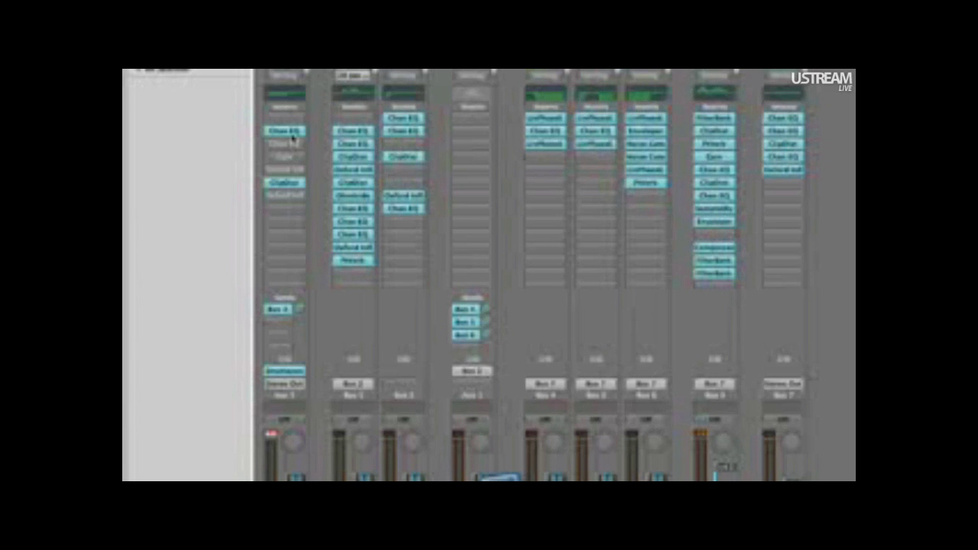
pyautogui.click(291, 132)
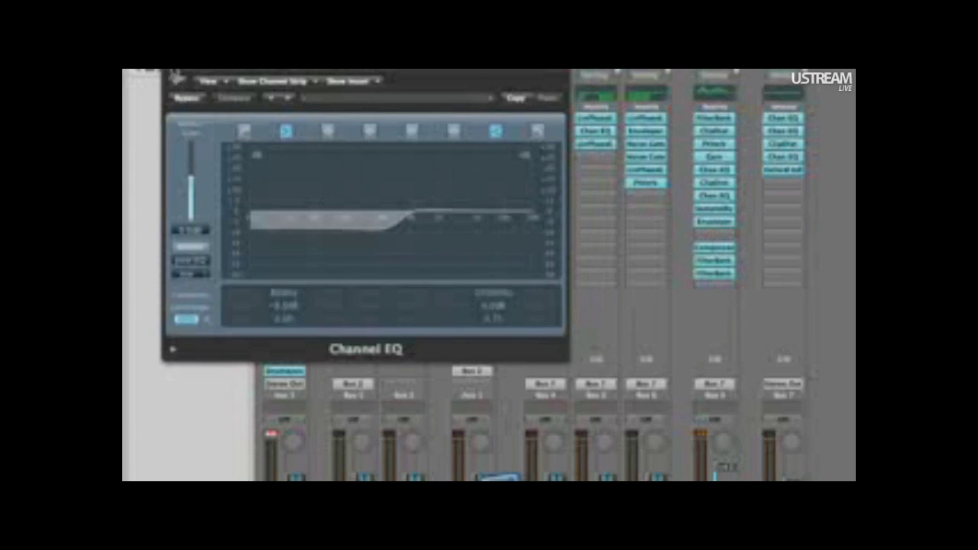
pyautogui.click(175, 73)
# Re-enable the Drumazon channel's second Channel EQ, inspect its curve, and re-enable the Gain and both Oxford Inflator inserts
pyautogui.keyDown('alt'); pyautogui.click(288, 145); pyautogui.keyUp('alt')
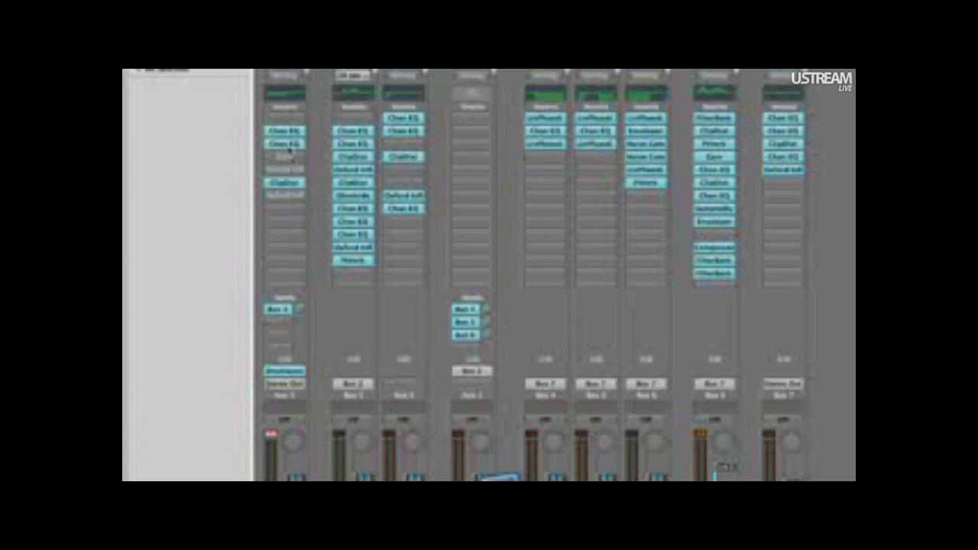
pyautogui.click(288, 146)
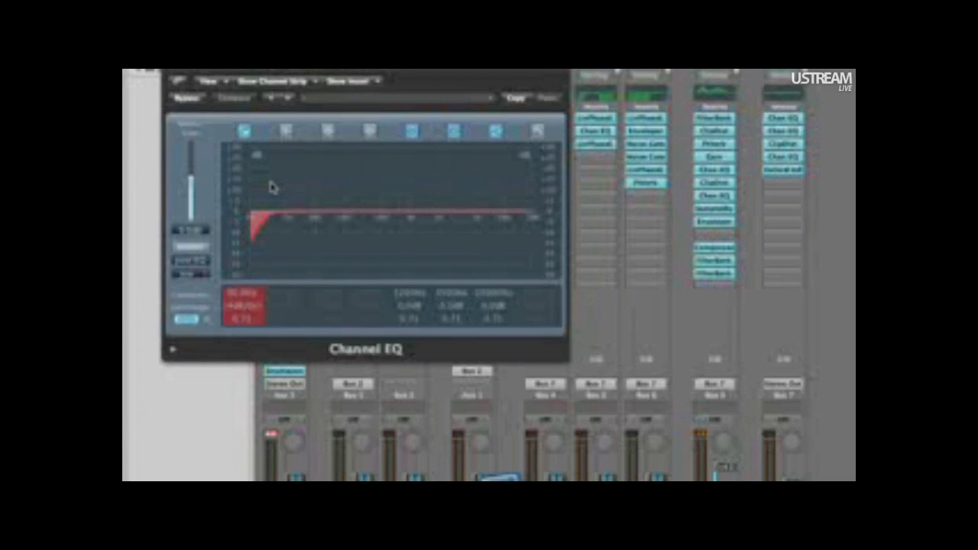
pyautogui.click(172, 74)
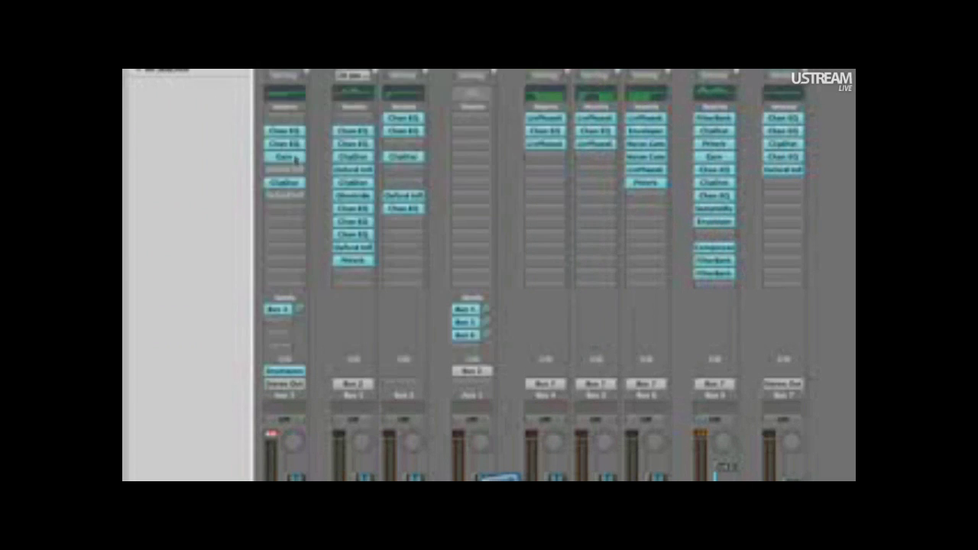
pyautogui.keyDown('alt'); pyautogui.click(289, 197); pyautogui.keyUp('alt')
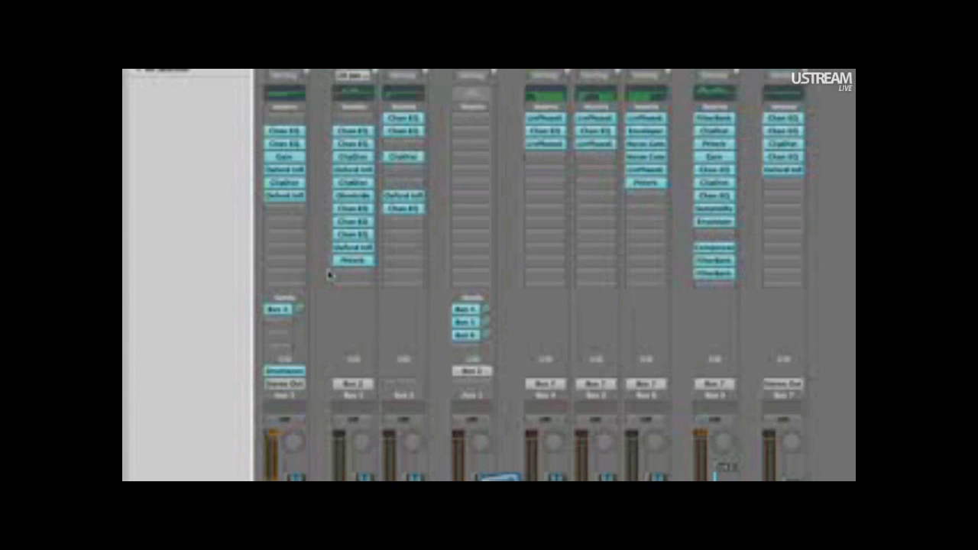
# Examine the Drumazon channel's active inserts, send, output routing and level meter
pyautogui.scroll(-5, 327, 276)
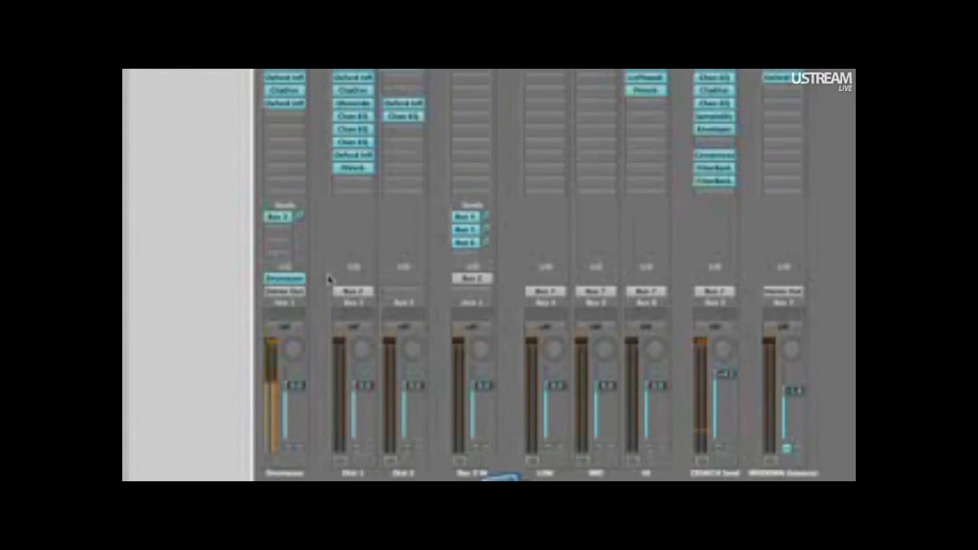
pyautogui.scroll(3, 336, 279)
pyautogui.scroll(-2, 328, 279)
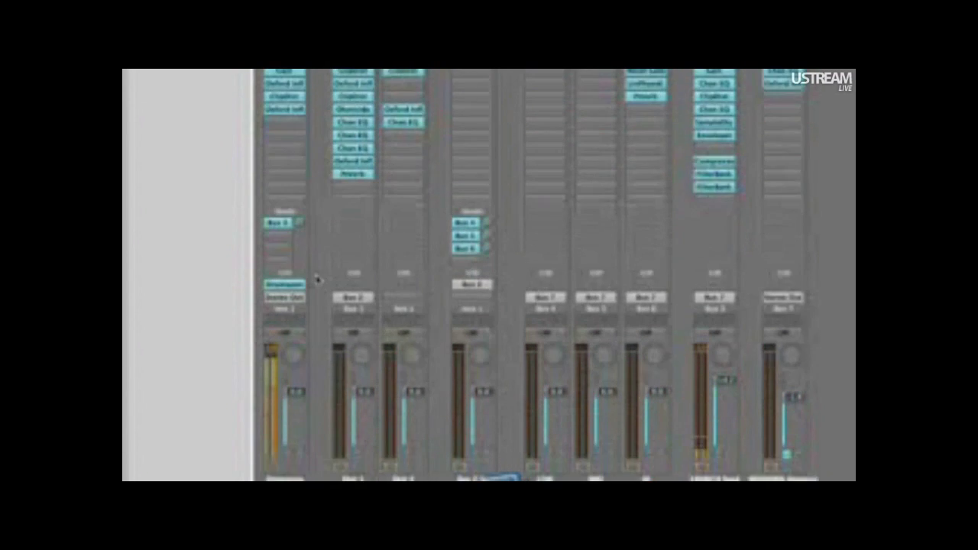
pyautogui.scroll(-2, 317, 281)
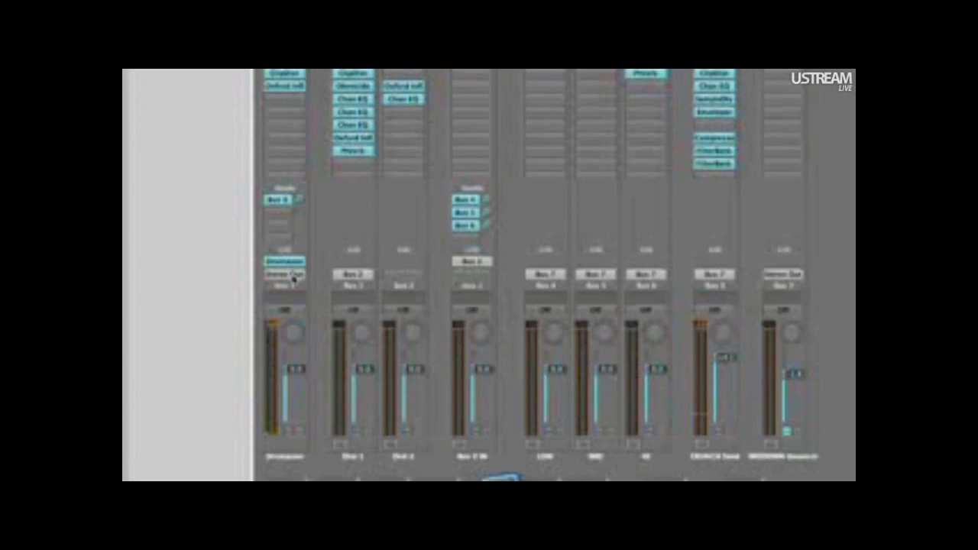
pyautogui.click(292, 280)
pyautogui.scroll(5, 299, 277)
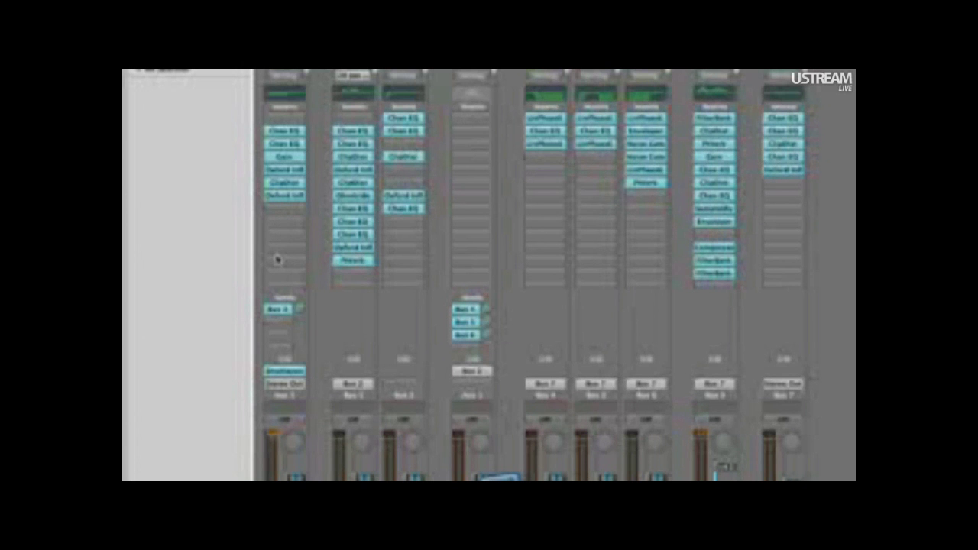
pyautogui.scroll(-5, 291, 268)
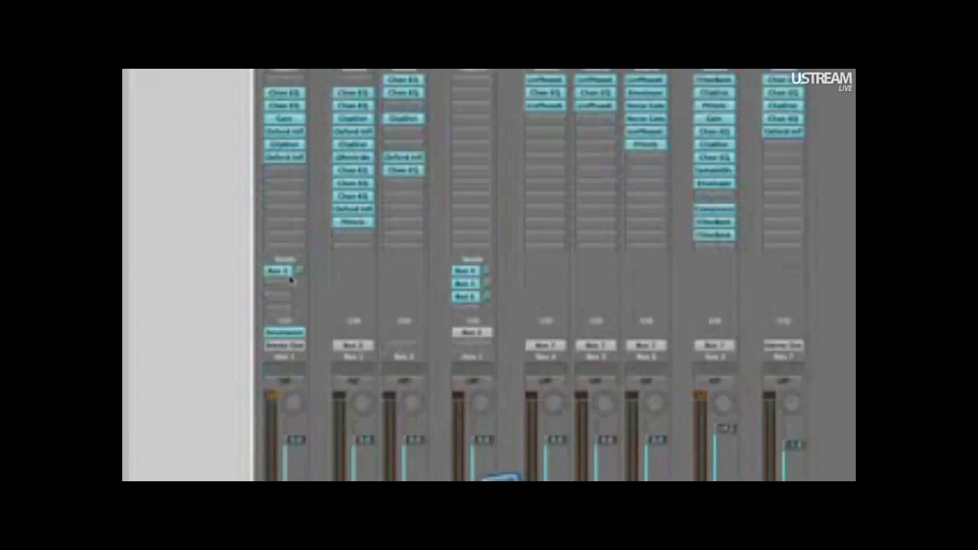
pyautogui.scroll(1, 424, 279)
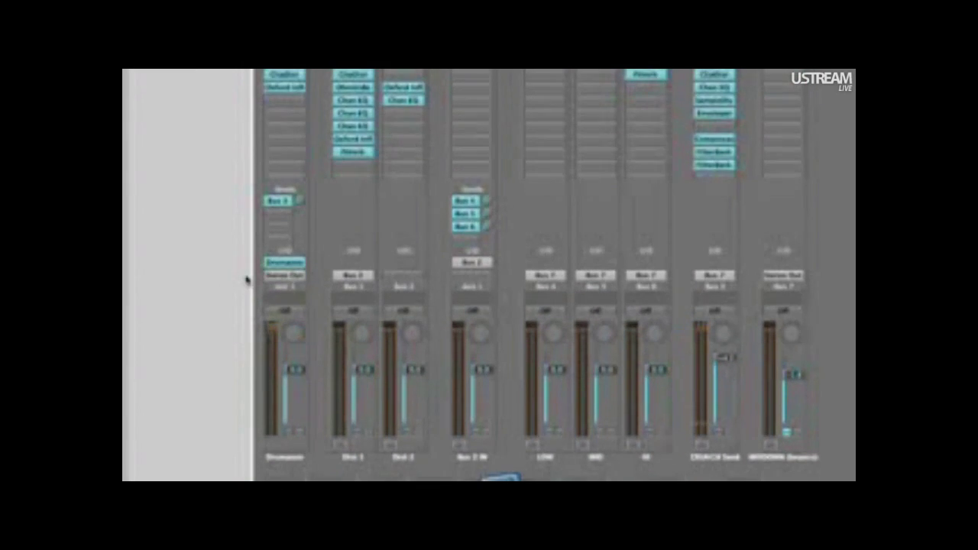
pyautogui.scroll(1, 285, 279)
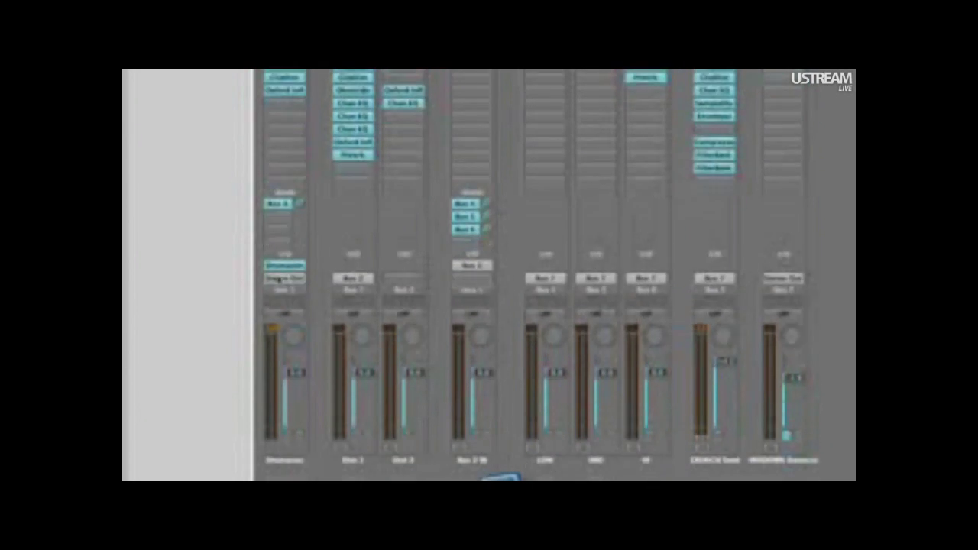
pyautogui.scroll(-1, 310, 278)
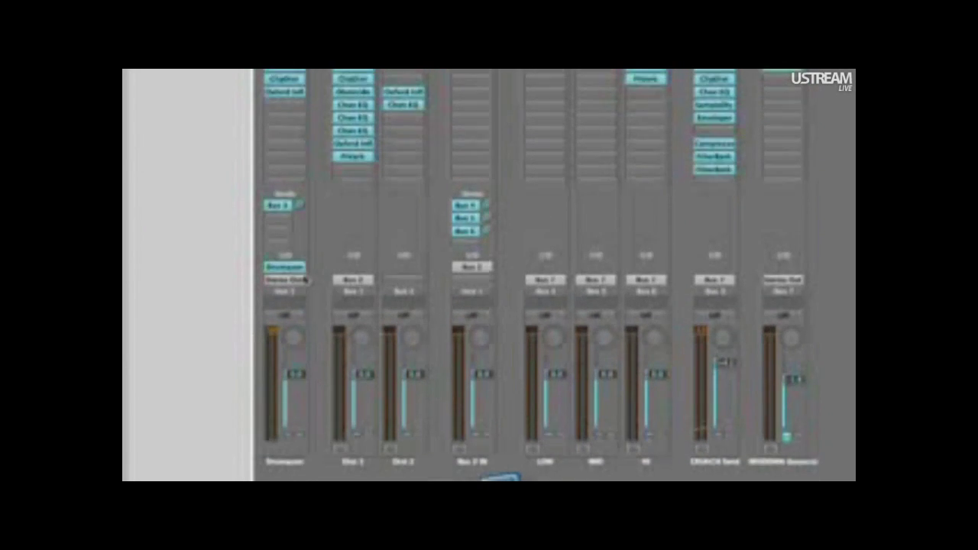
# Route the Drumazon channel's output to Bus 1
pyautogui.click(292, 279)
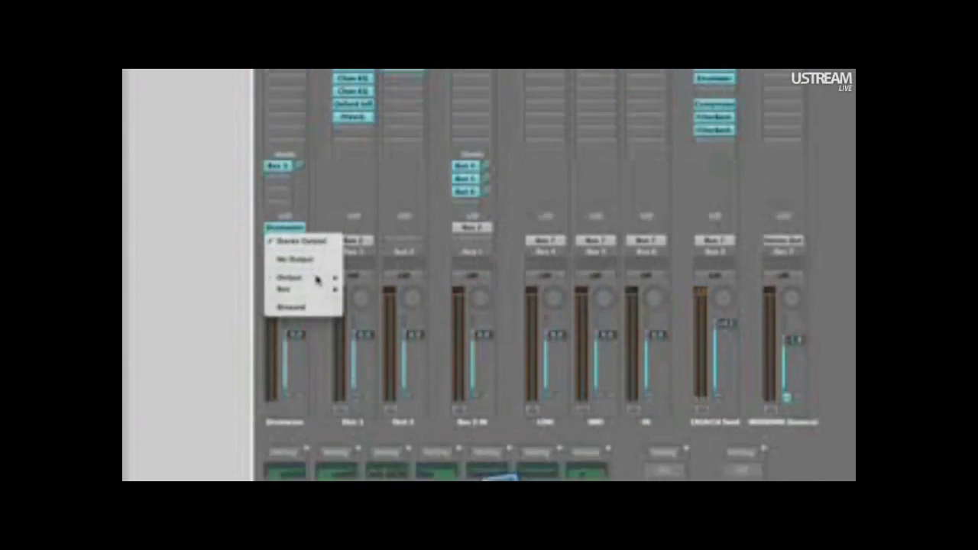
pyautogui.moveTo(317, 278)
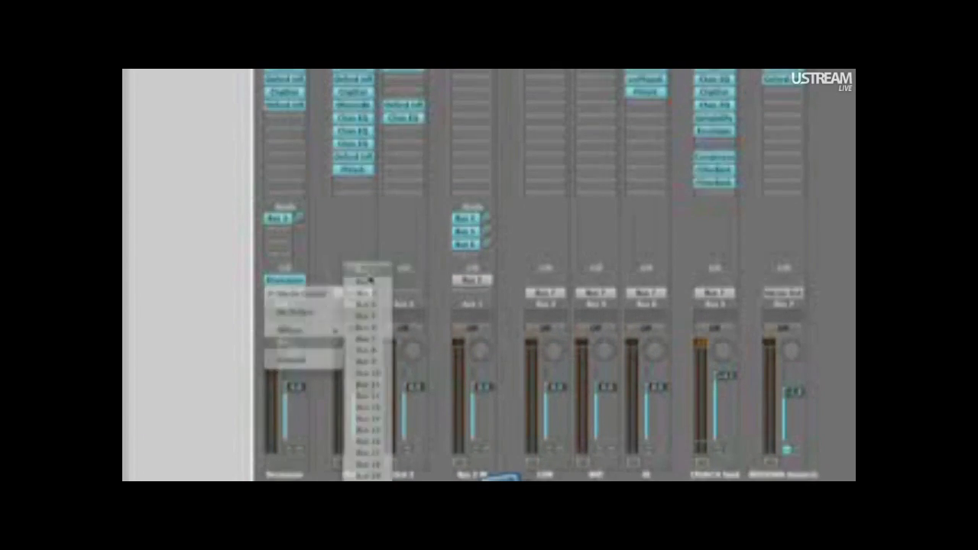
pyautogui.click(367, 278)
# Inspect the curve of the first Channel EQ on the Dist 1 channel and close its window
pyautogui.scroll(-4, 378, 280)
pyautogui.scroll(10, 359, 260)
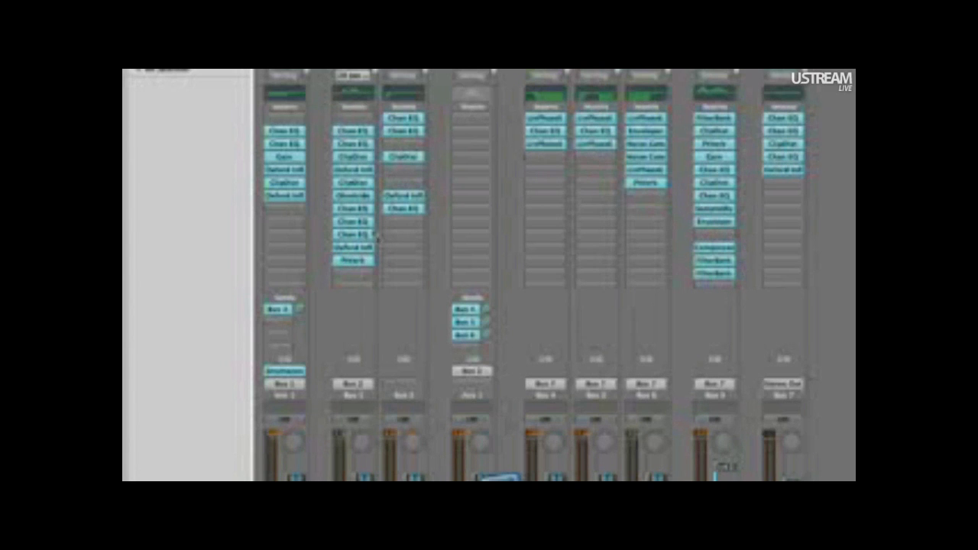
pyautogui.click(352, 133)
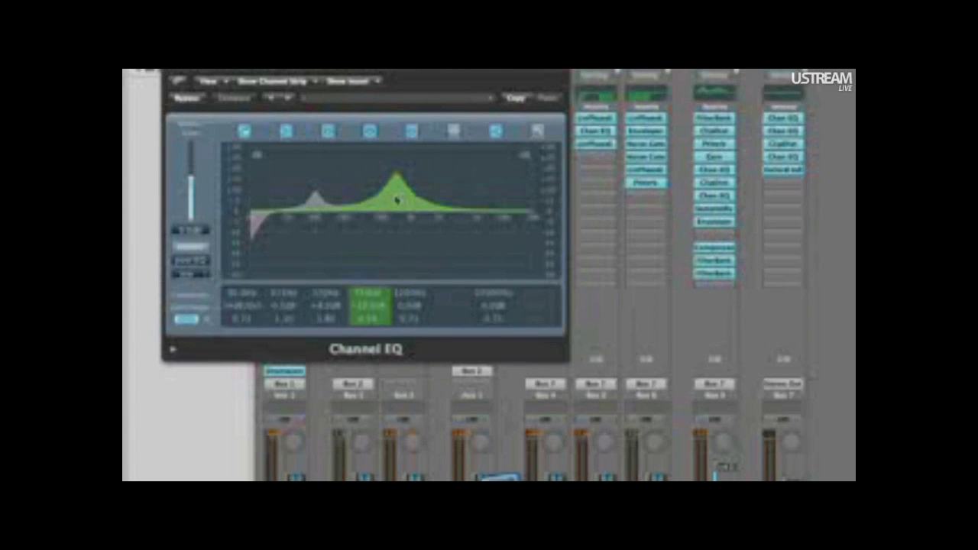
pyautogui.click(176, 76)
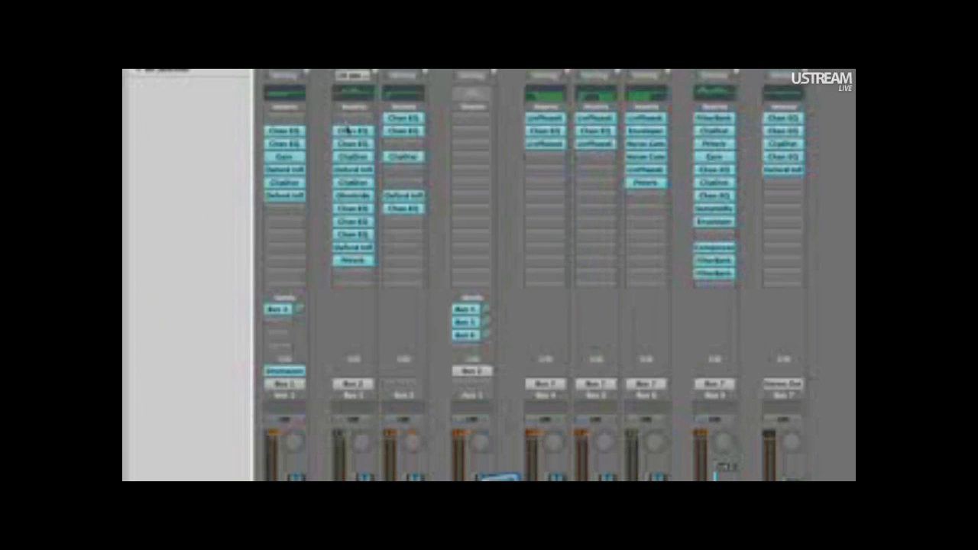
# Inspect the Dist 1 channel's first Clip Distortion and the Channel EQ directly below Ohmicide, closing each window
pyautogui.click(358, 157)
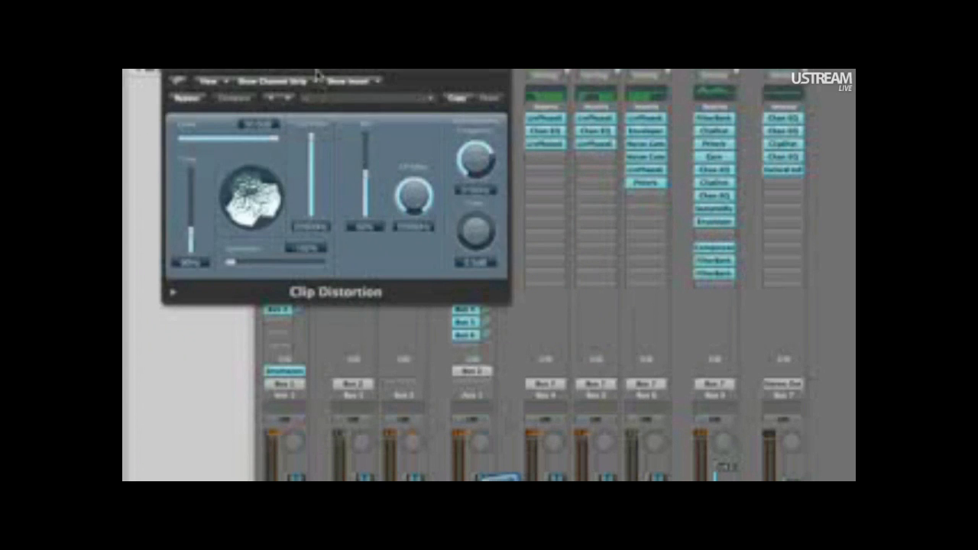
pyautogui.moveTo(333, 83); pyautogui.dragTo(435, 128)
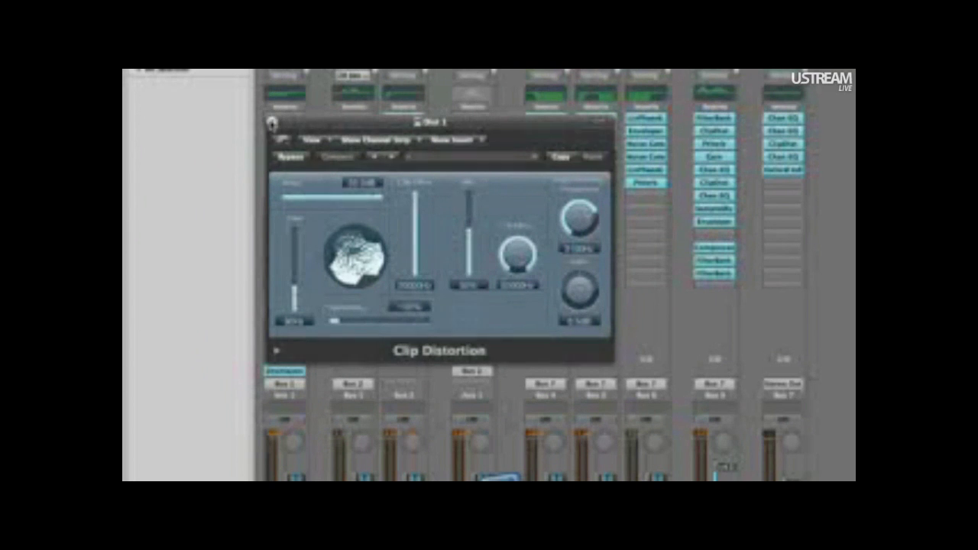
pyautogui.click(272, 122)
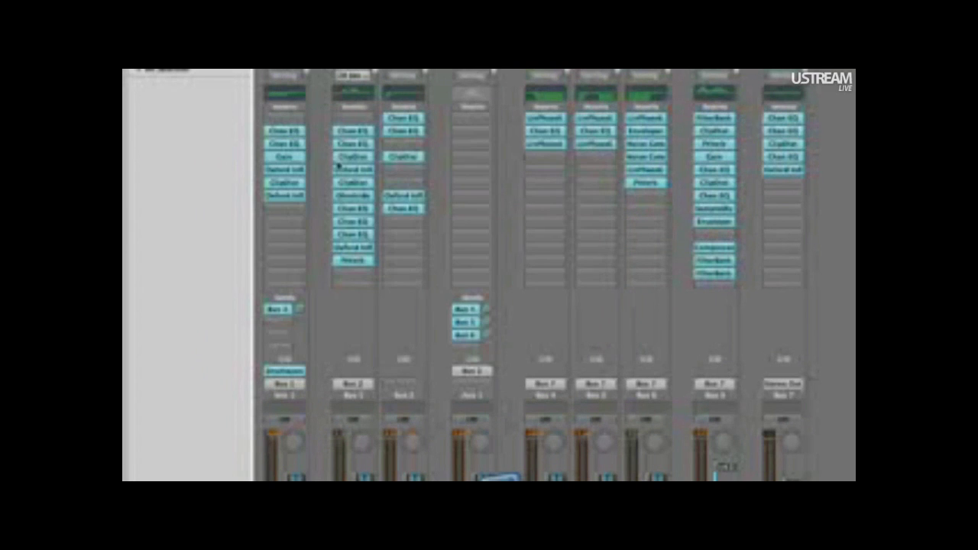
pyautogui.click(362, 210)
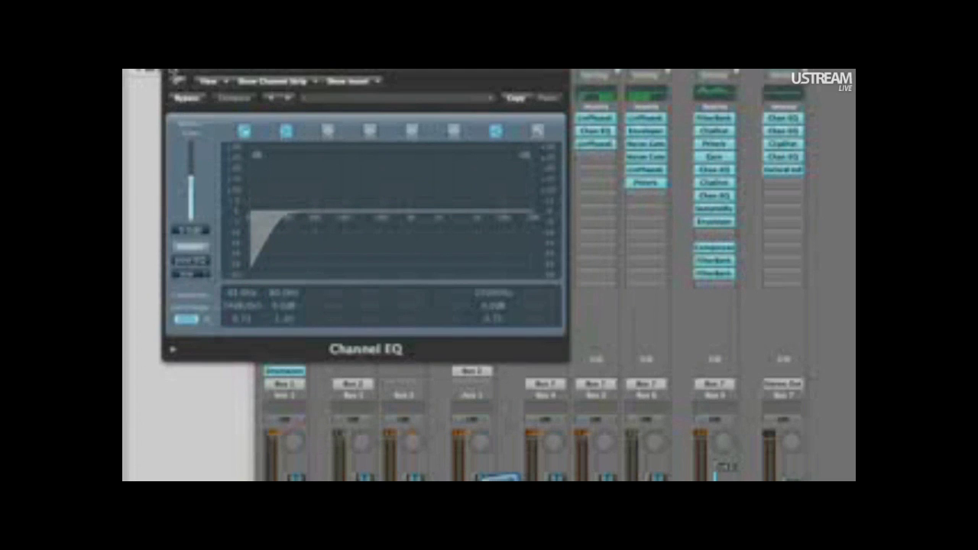
pyautogui.click(175, 77)
# Set the Dist 1 channel's output to Stereo Output
pyautogui.scroll(-5, 366, 267)
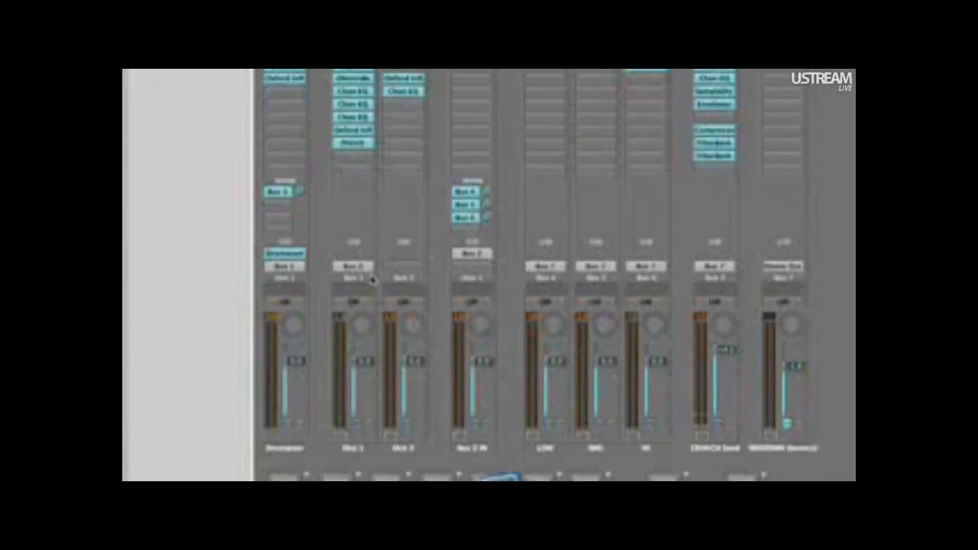
pyautogui.click(359, 259)
pyautogui.moveTo(366, 295)
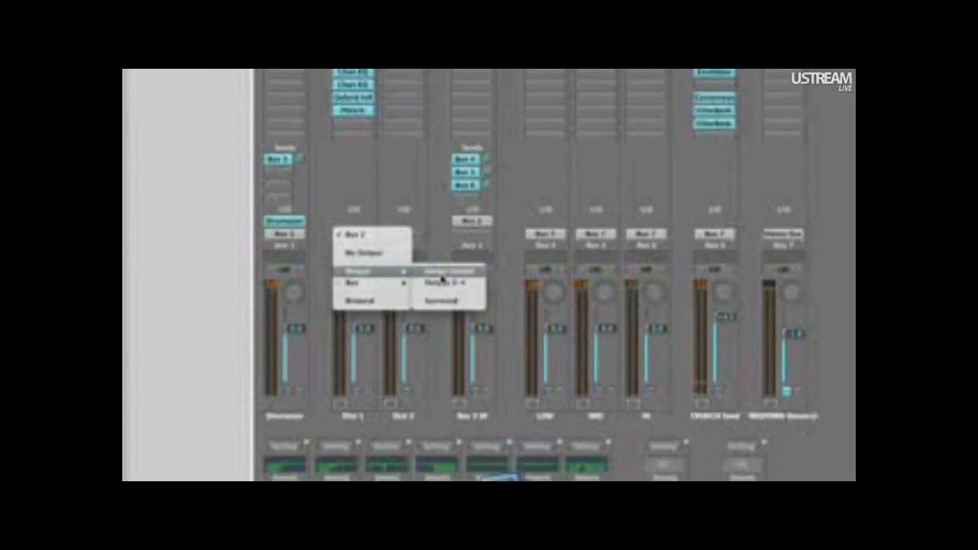
pyautogui.click(425, 295)
pyautogui.scroll(-1, 352, 280)
pyautogui.scroll(3, 350, 280)
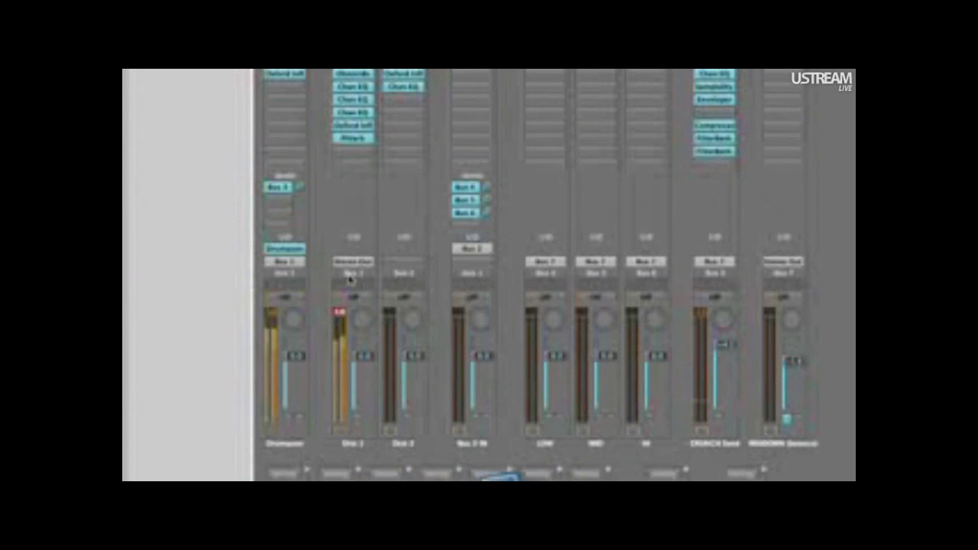
pyautogui.scroll(2, 350, 280)
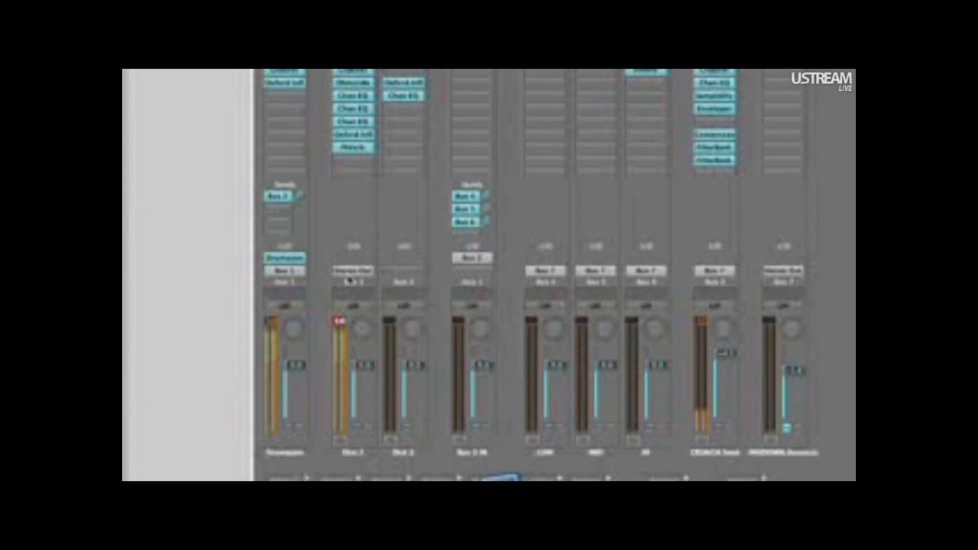
pyautogui.scroll(-1, 350, 281)
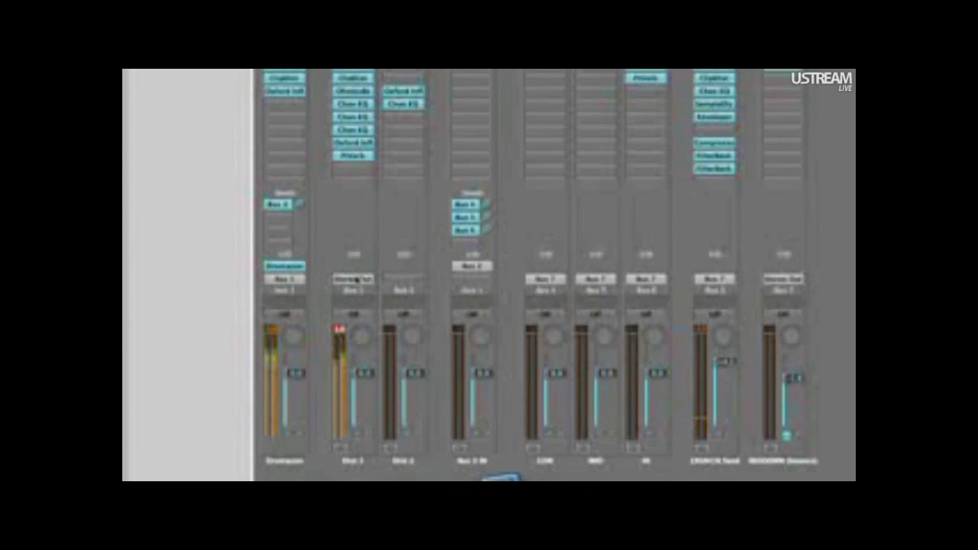
pyautogui.scroll(8, 350, 281)
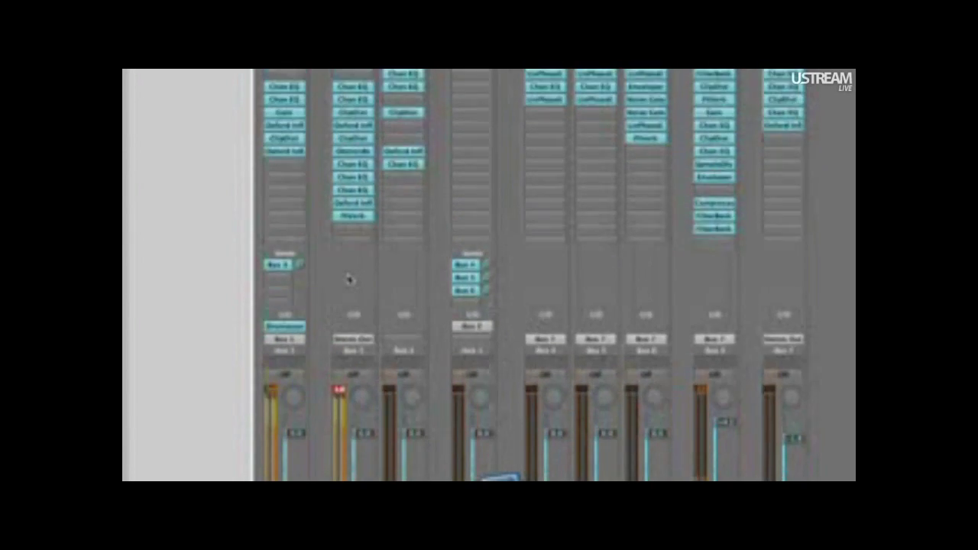
# Route the Dist 1 channel's output to Bus 2
pyautogui.scroll(-7, 349, 280)
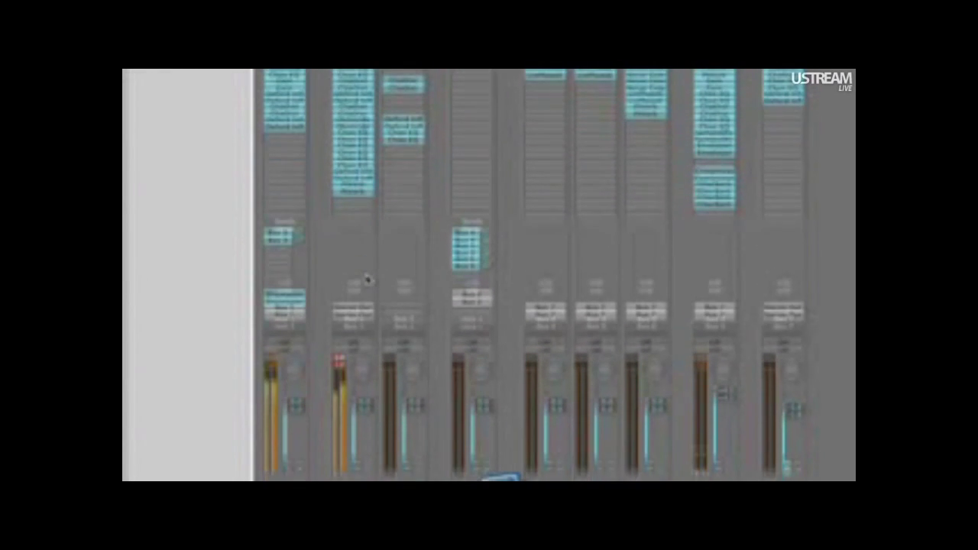
pyautogui.scroll(-1, 360, 279)
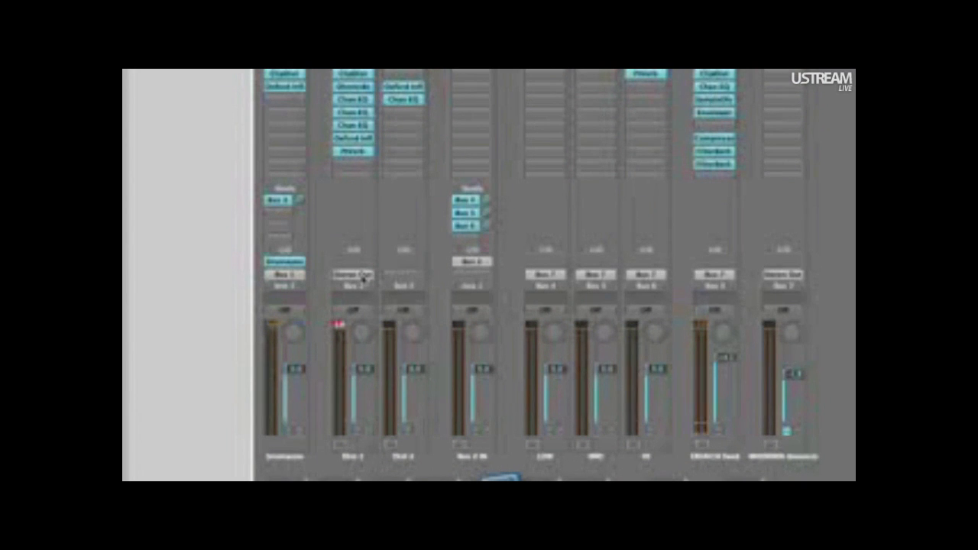
pyautogui.click(362, 279)
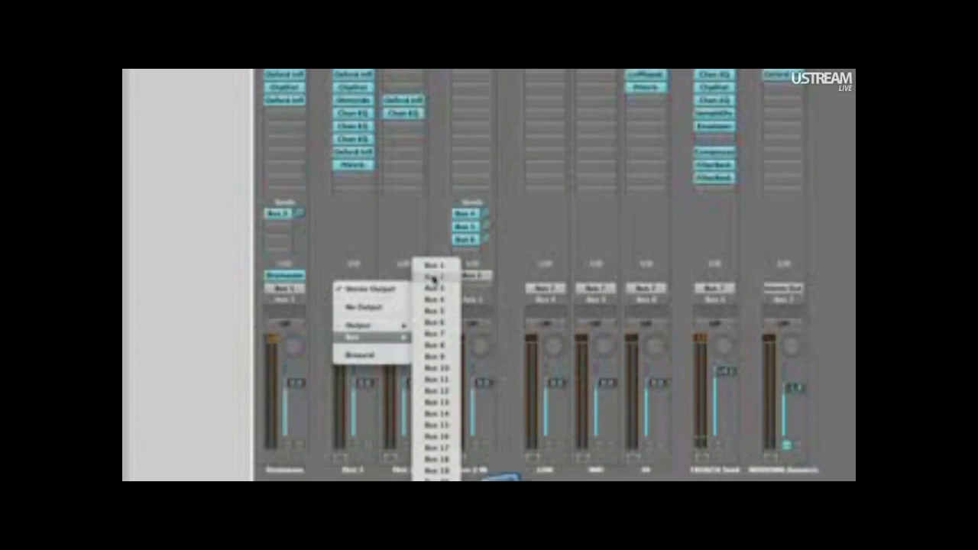
pyautogui.click(422, 280)
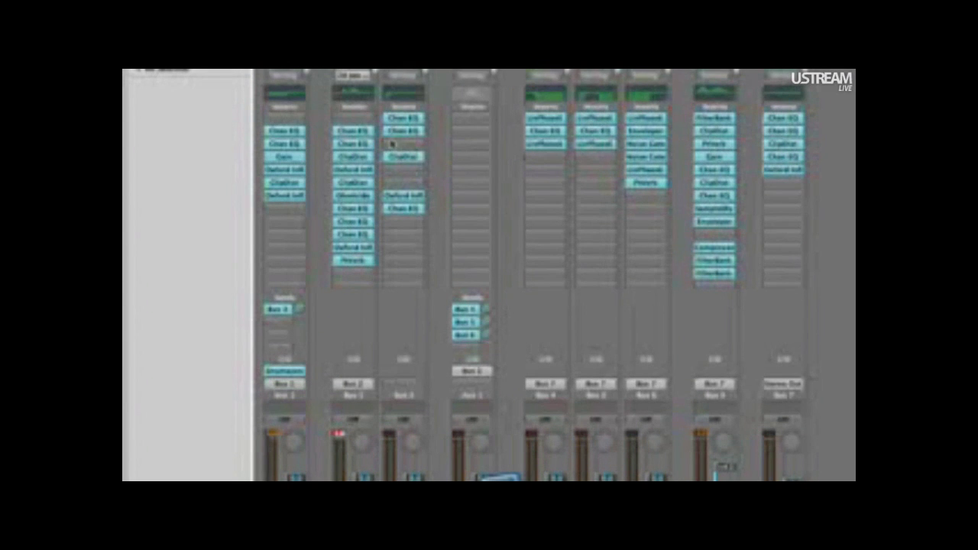
# Inspect an upper Channel EQ and the last Channel EQ on the Dist 2 channel, closing each window
pyautogui.click(368, 95)
pyautogui.click(172, 73)
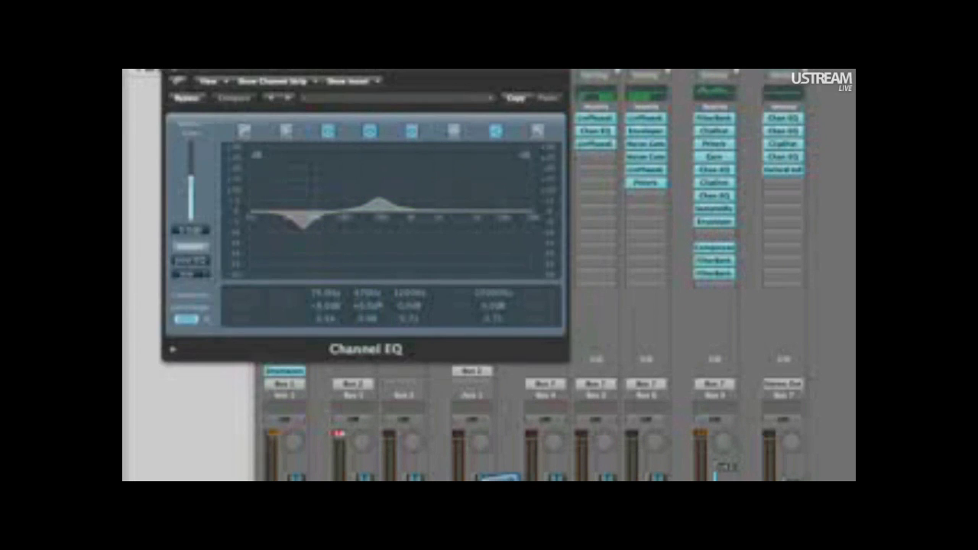
pyautogui.press('super+w')
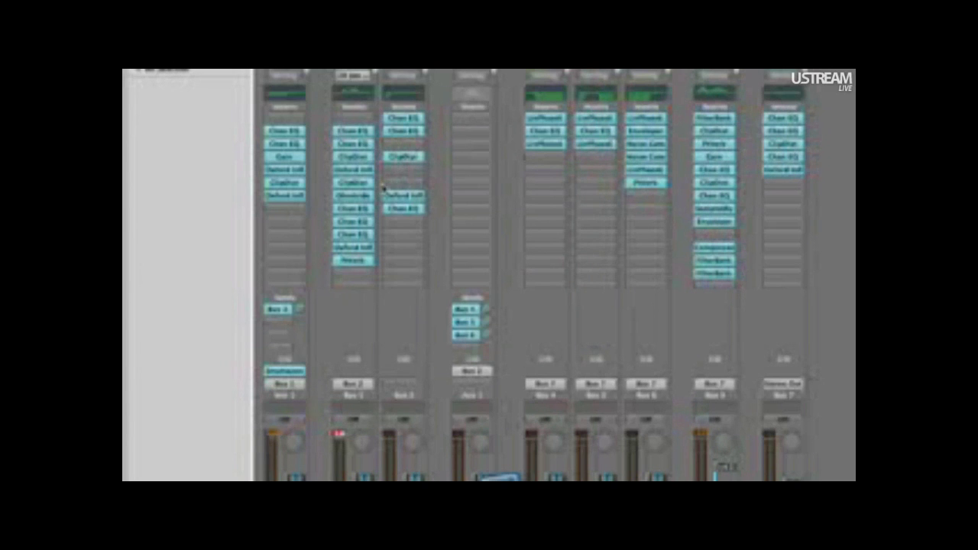
pyautogui.click(415, 207)
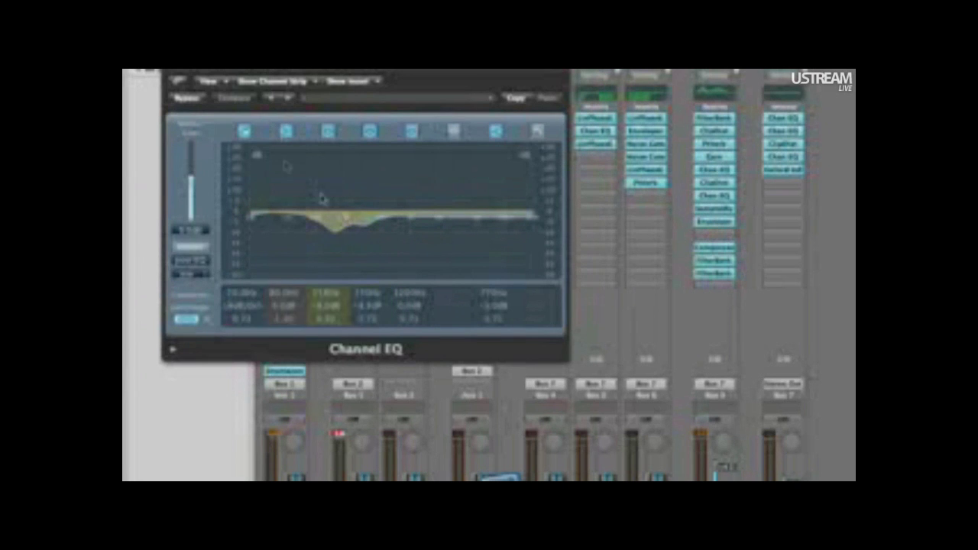
pyautogui.press('super+w')
# Examine how the Bus 2 IN channel takes its input from Bus 2 and sends the signal to Buses 4, 5 and 6
pyautogui.scroll(-5, 435, 280)
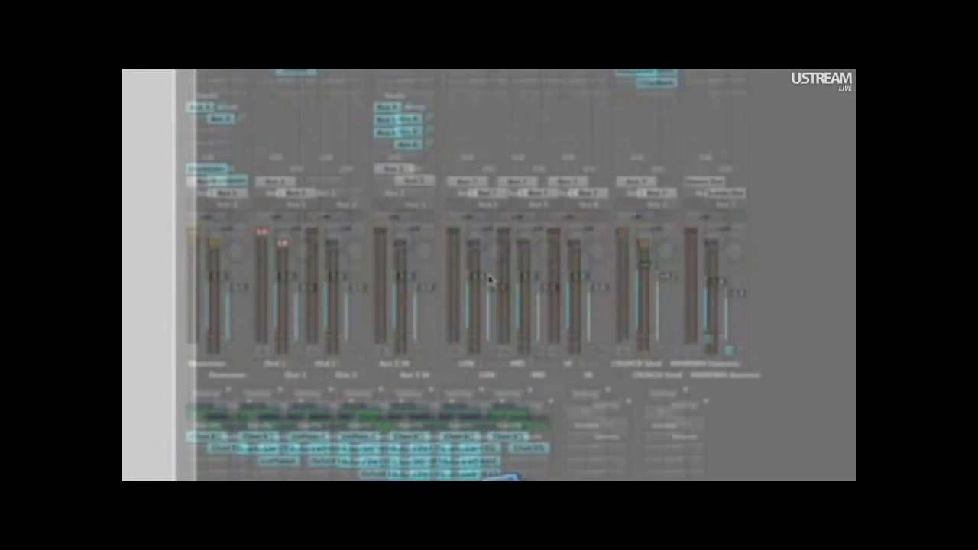
pyautogui.scroll(4, 478, 280)
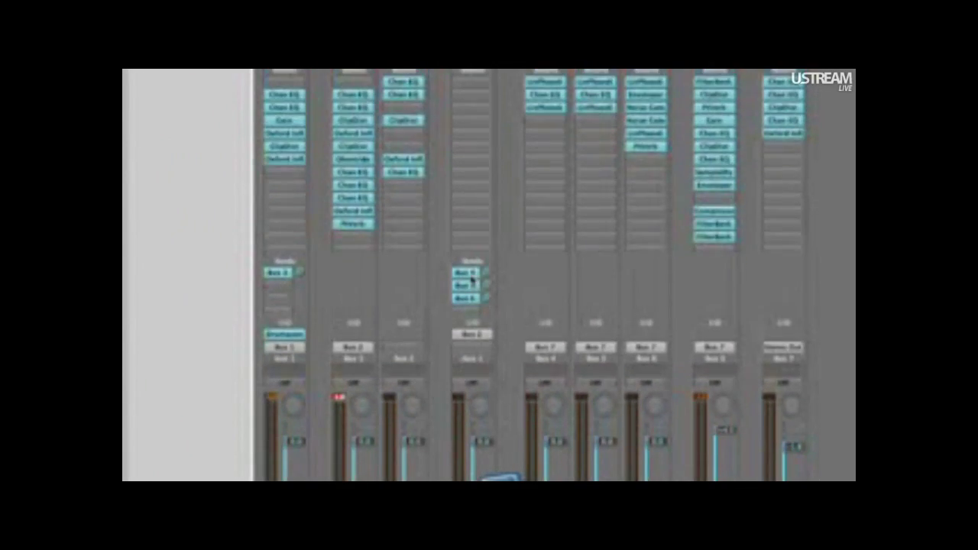
pyautogui.scroll(1, 477, 280)
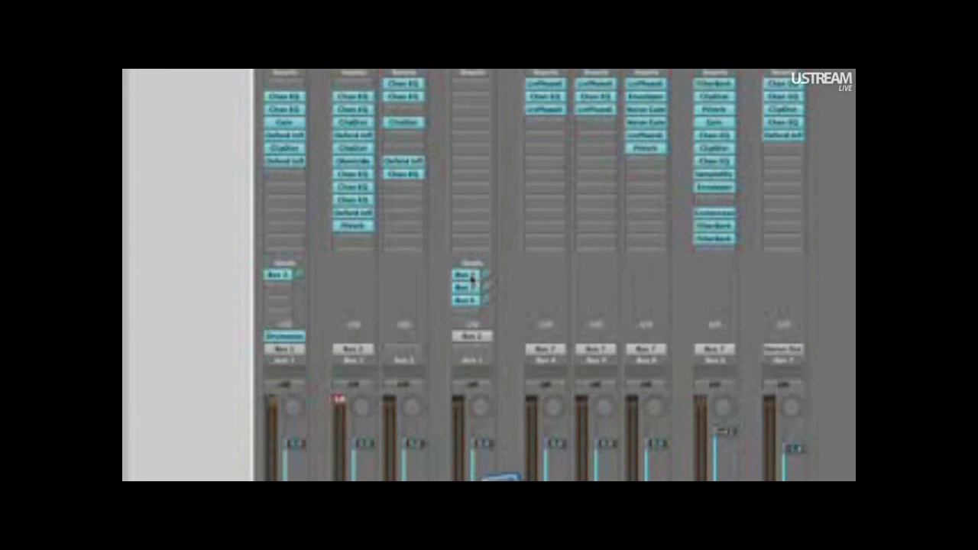
pyautogui.scroll(-2, 472, 281)
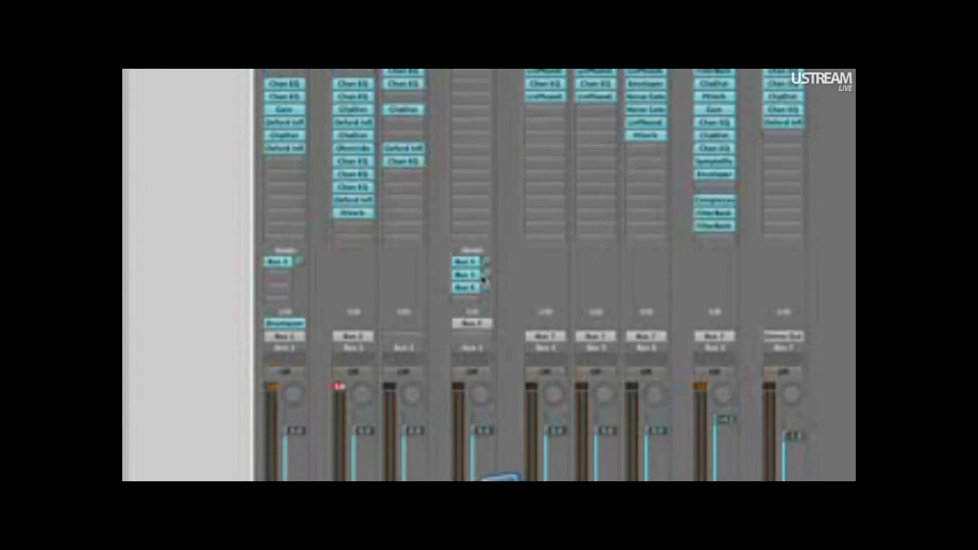
pyautogui.scroll(2, 469, 279)
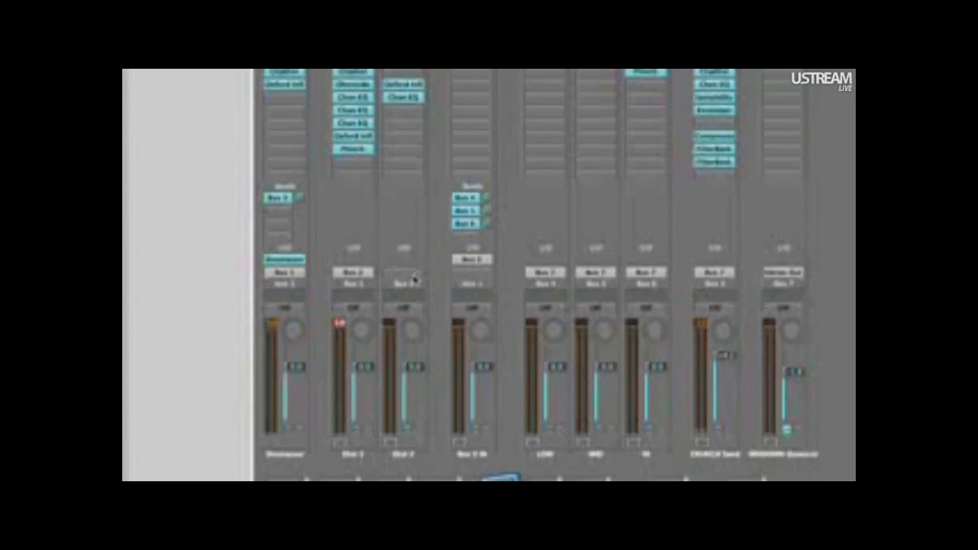
pyautogui.scroll(3, 473, 280)
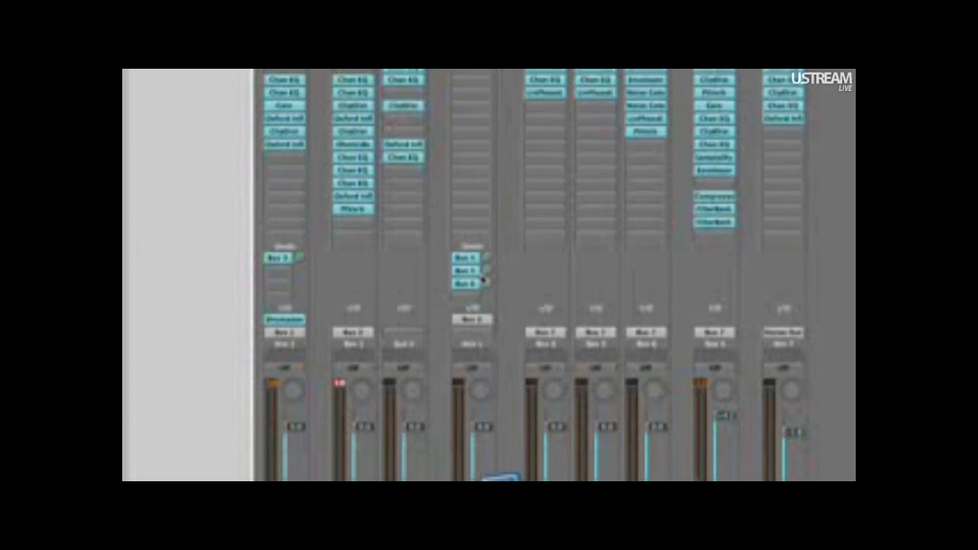
pyautogui.scroll(1, 484, 280)
pyautogui.scroll(-12, 467, 279)
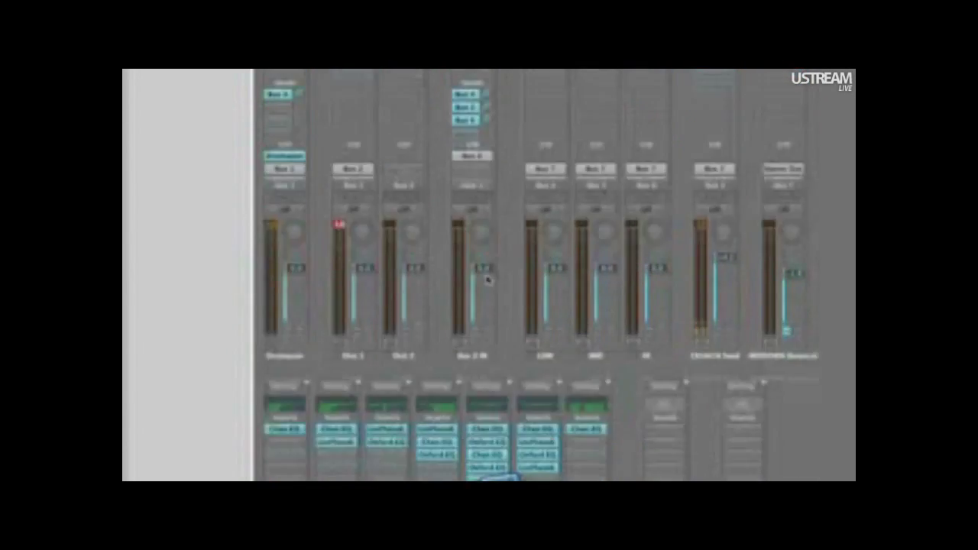
pyautogui.scroll(7, 481, 278)
pyautogui.scroll(6, 400, 279)
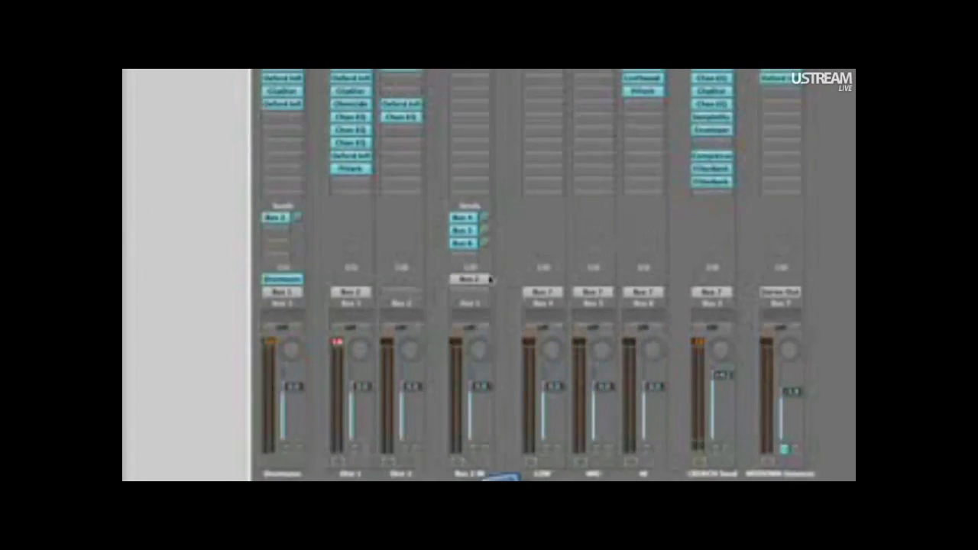
pyautogui.scroll(-2, 469, 279)
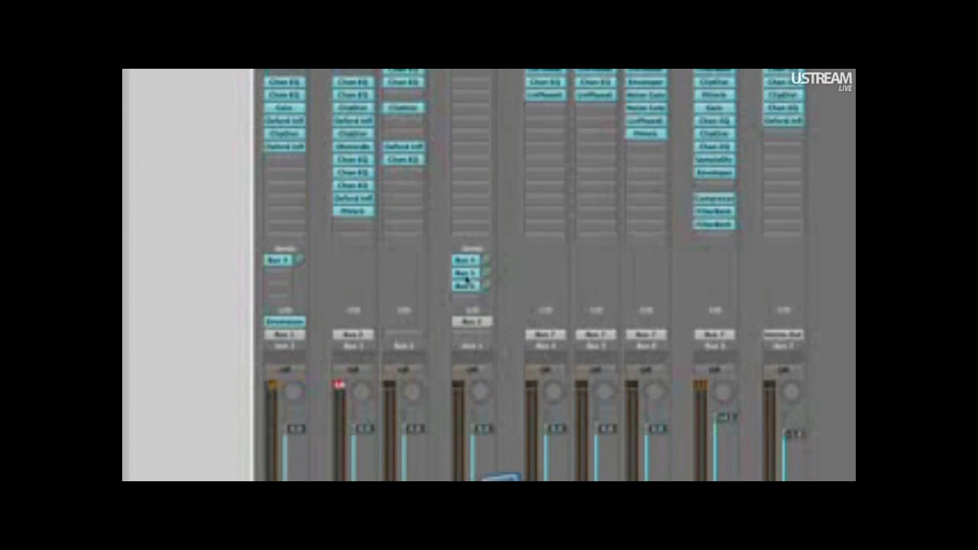
pyautogui.scroll(3, 473, 278)
# Select the LOW, MID and HI channel strips and review their inserts and Bus 7 outputs
pyautogui.press('i')
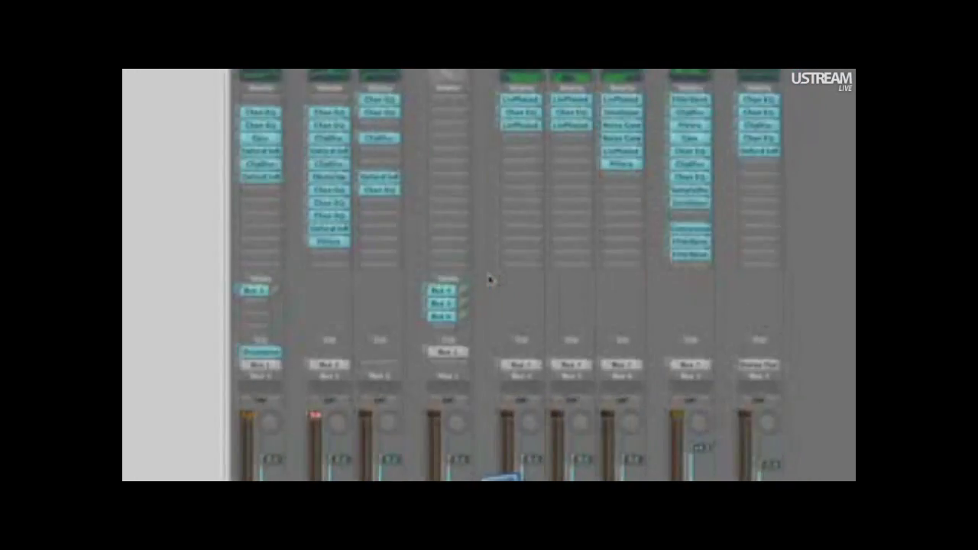
pyautogui.press('i')
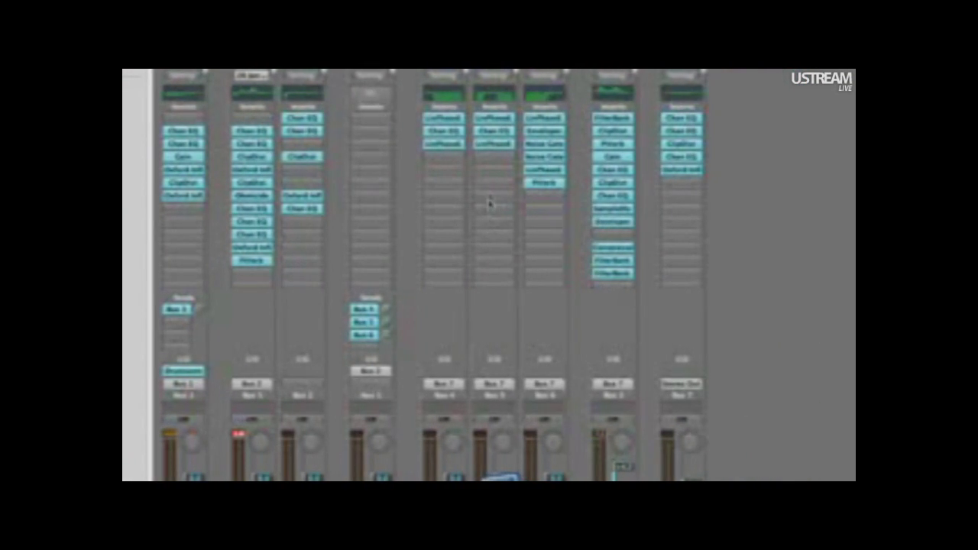
pyautogui.scroll(-6, 490, 280)
pyautogui.scroll(-6, 490, 280)
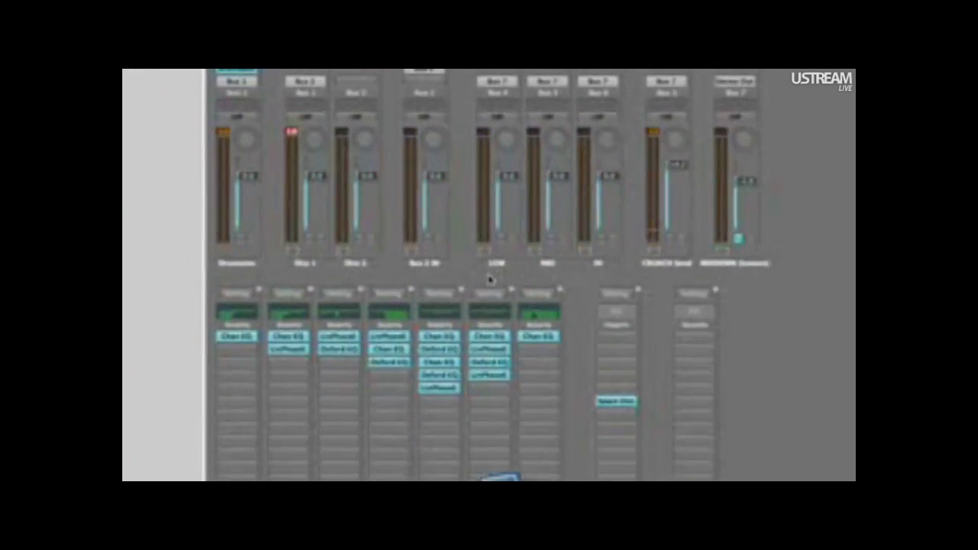
pyautogui.press('i')
pyautogui.press('i')
pyautogui.scroll(14, 490, 280)
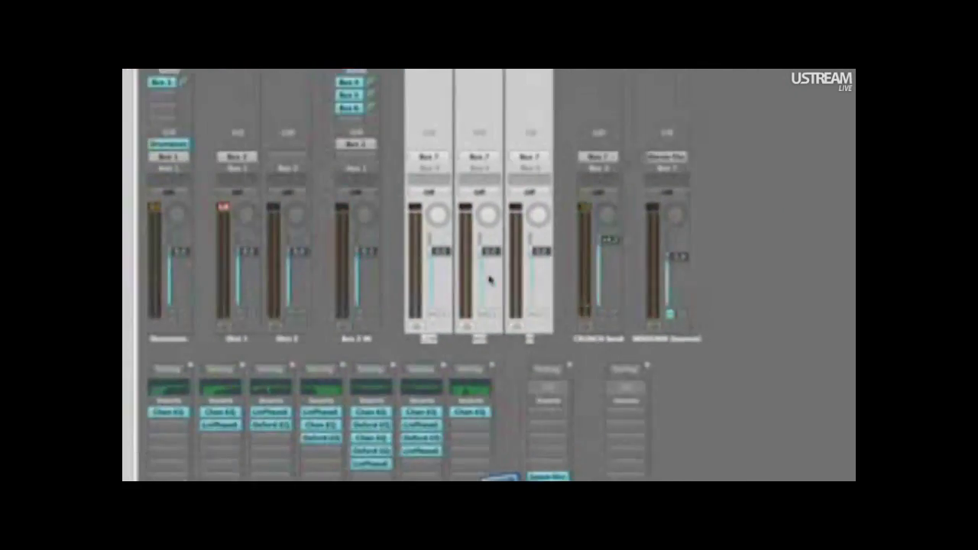
pyautogui.scroll(-6, 489, 278)
pyautogui.press('i')
pyautogui.press('i')
pyautogui.scroll(6, 492, 277)
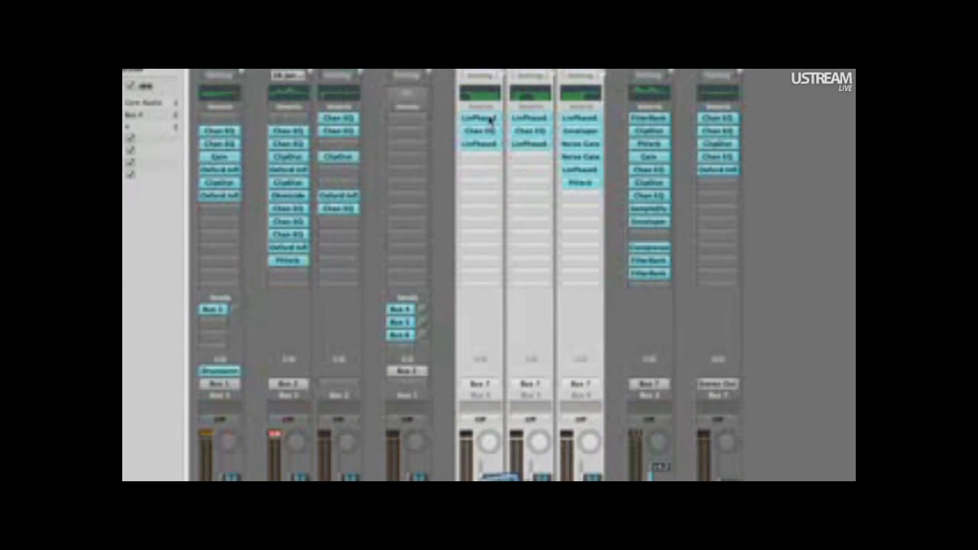
# Inspect the first Linear Phase EQ and the Channel EQ curve on the LOW channel, closing the plug-in window
pyautogui.click(489, 121)
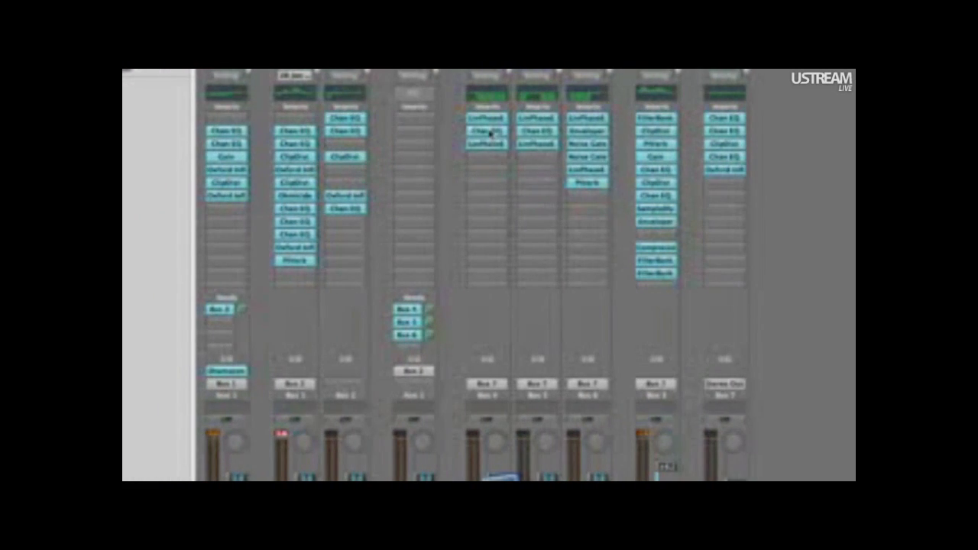
pyautogui.click(490, 134)
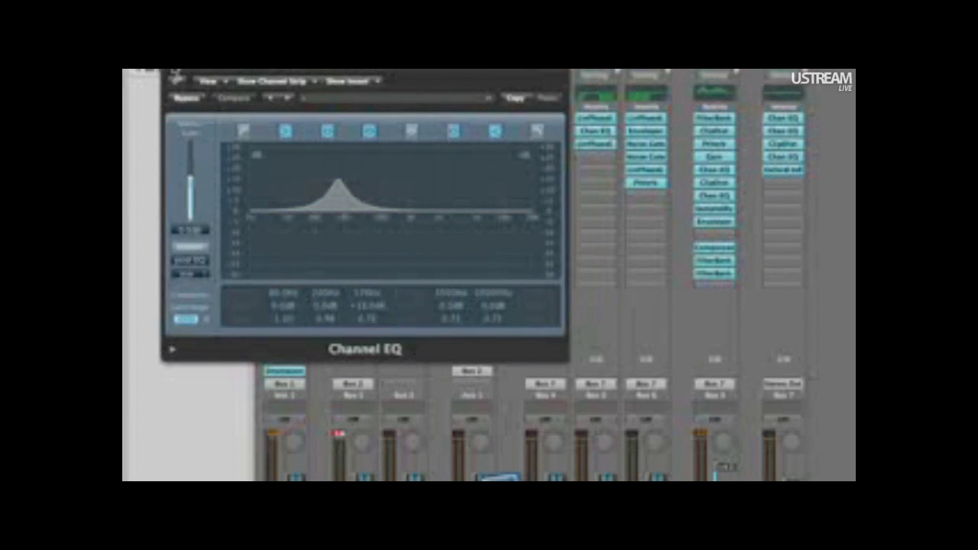
pyautogui.press('super+w')
# Inspect the first Noise Gate and the PlatinumVerb on the HI channel, closing each window
pyautogui.hscroll(1, 490, 169)
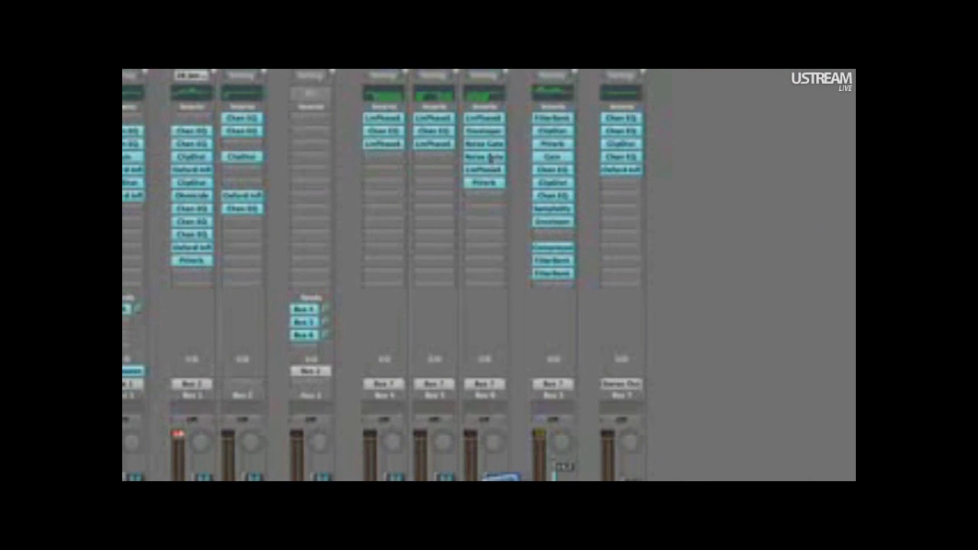
pyautogui.hscroll(-1, 491, 129)
pyautogui.hscroll(2, 490, 130)
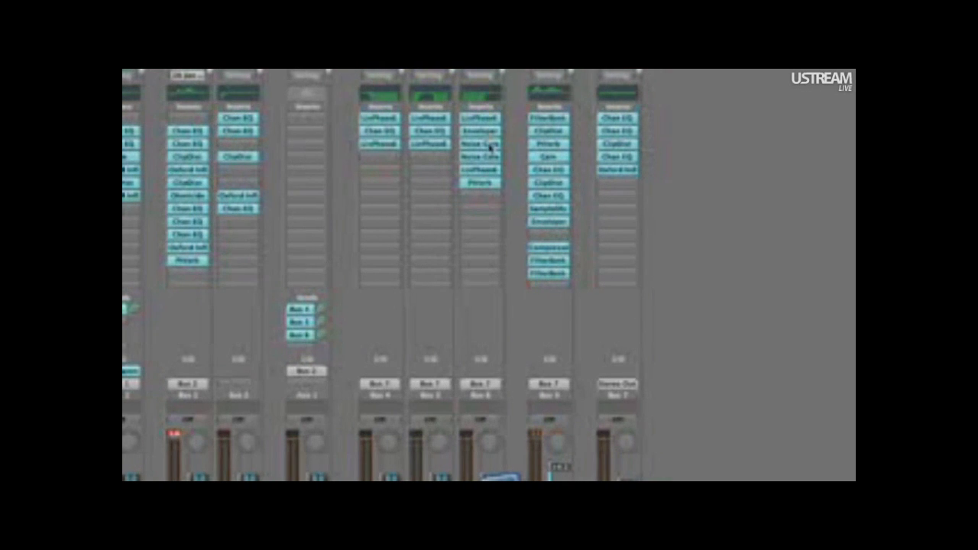
pyautogui.click(490, 147)
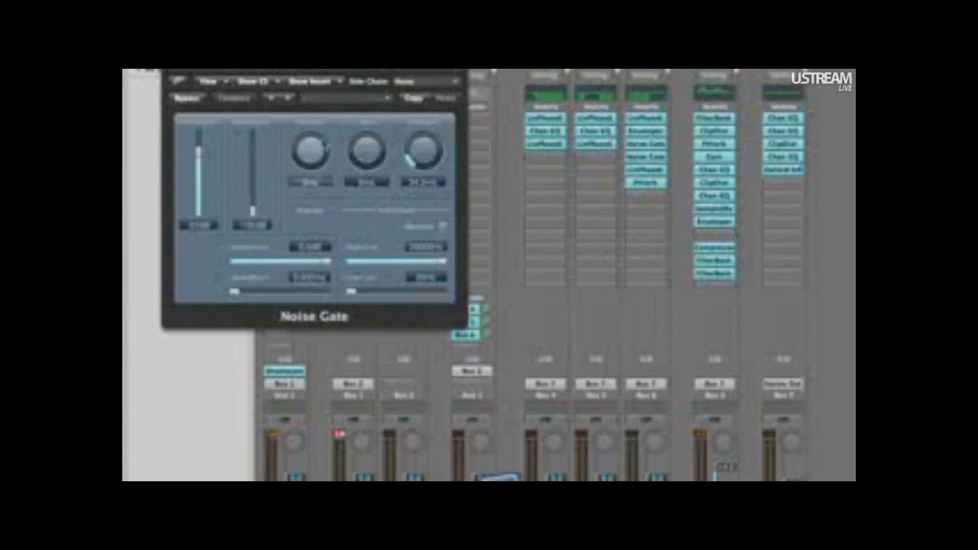
pyautogui.press('super+w')
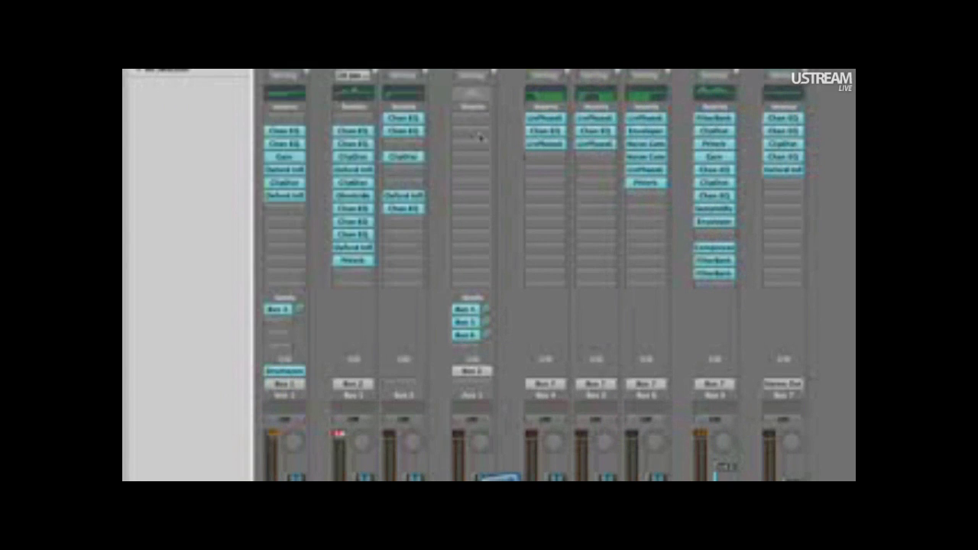
pyautogui.click(487, 184)
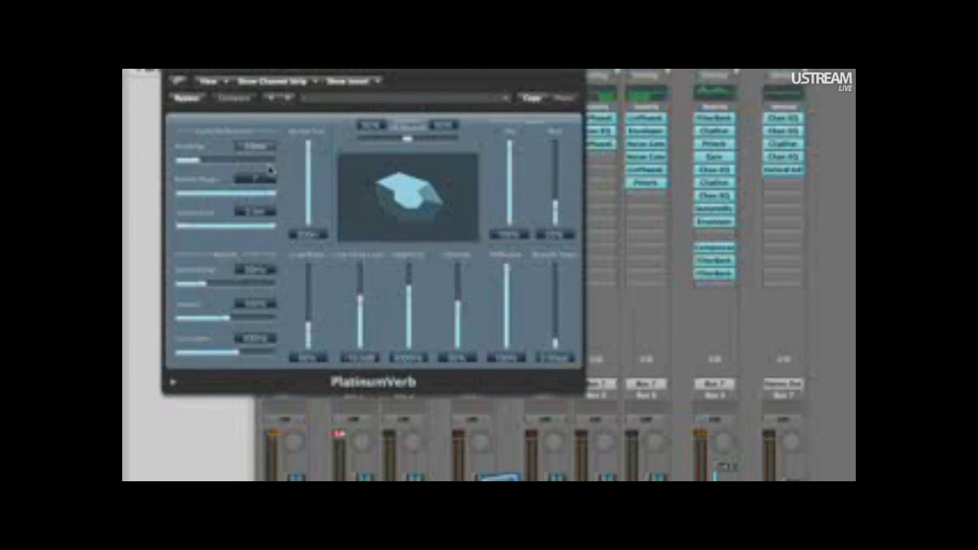
pyautogui.click(176, 76)
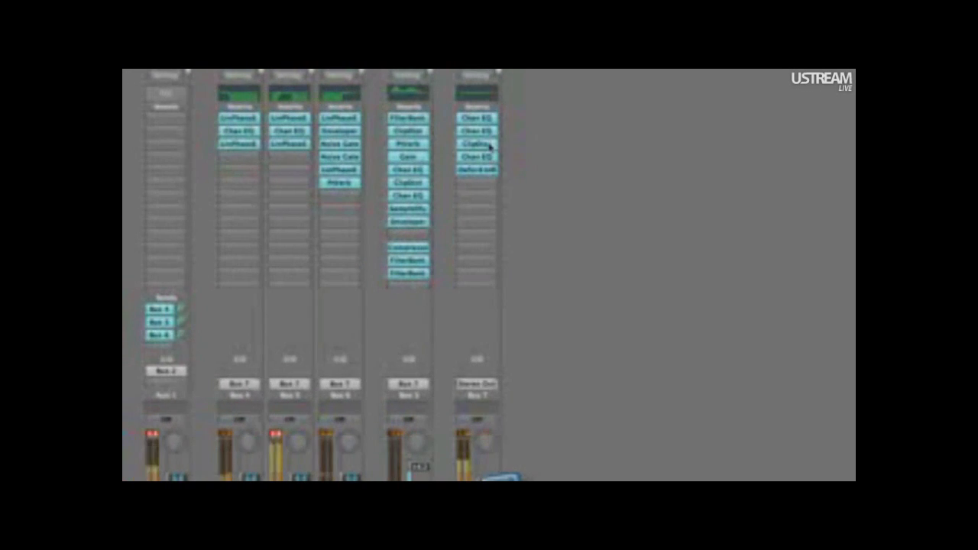
# Inspect the Clip Distortion and the second Channel EQ on the MIXDOWN channel during playback, closing each window
pyautogui.click(489, 147)
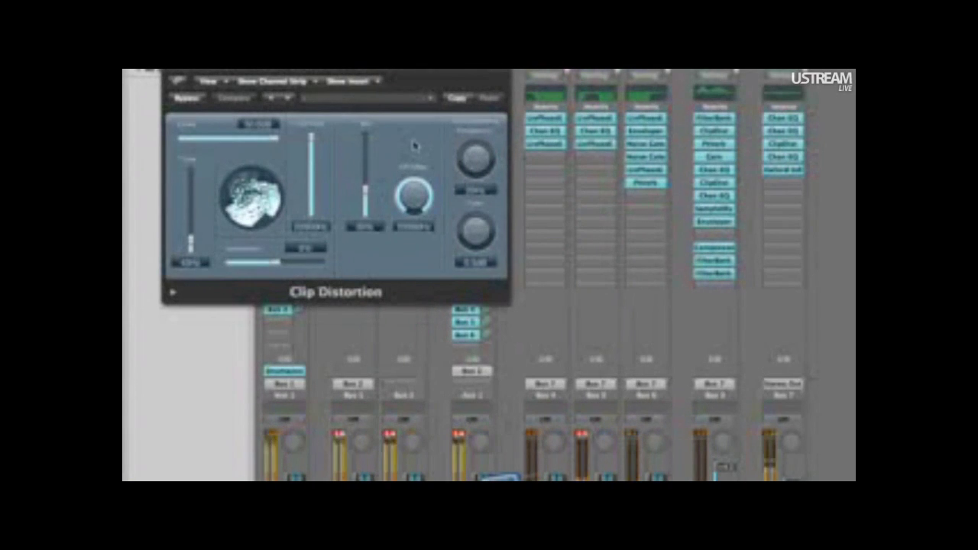
pyautogui.click(171, 74)
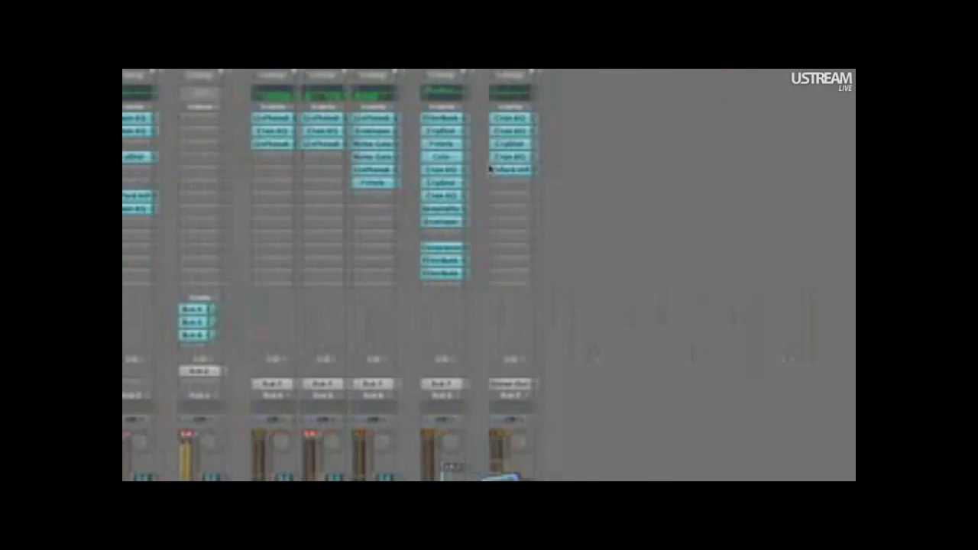
pyautogui.click(490, 131)
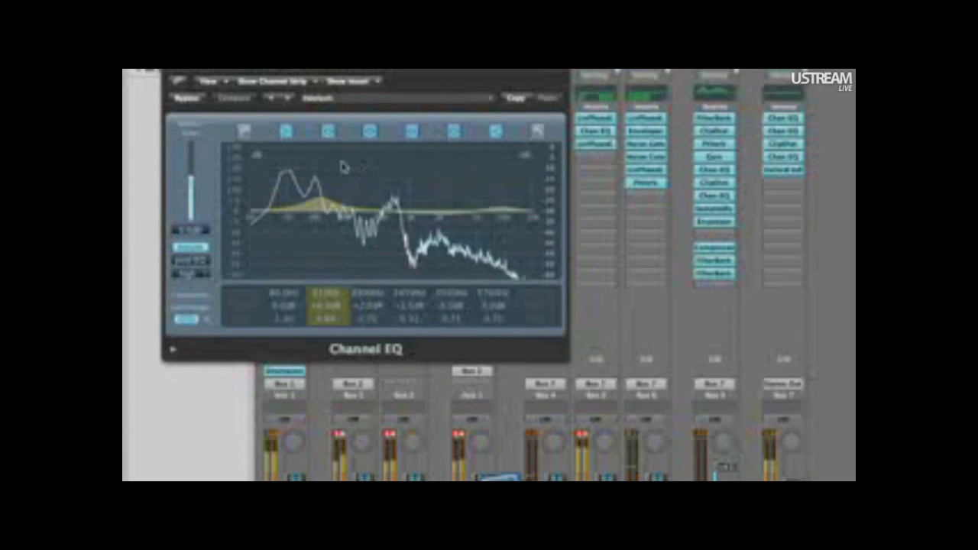
pyautogui.press('super+w')
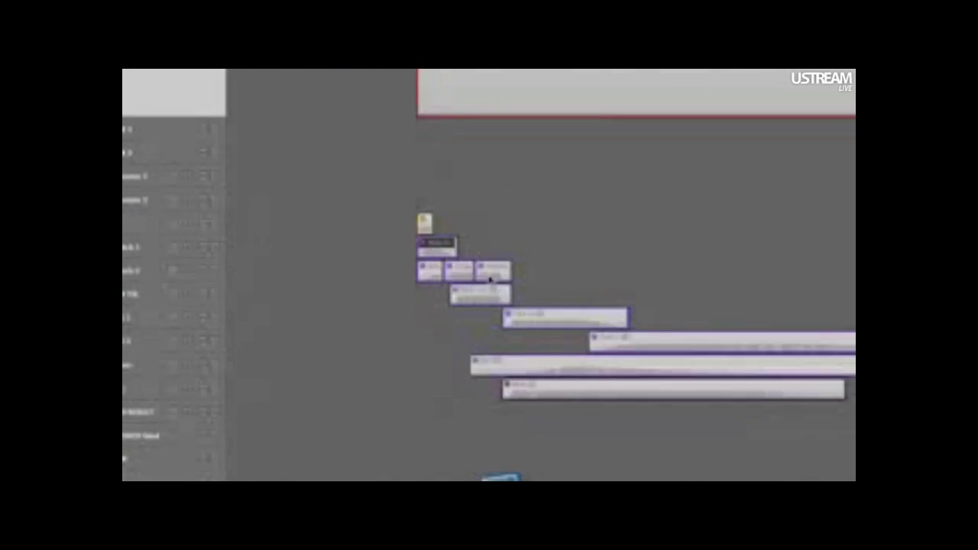
# Unmute the layered regions from the Attack 2 track downward in the arrangement and mute the two short regions above them
pyautogui.click(479, 299)
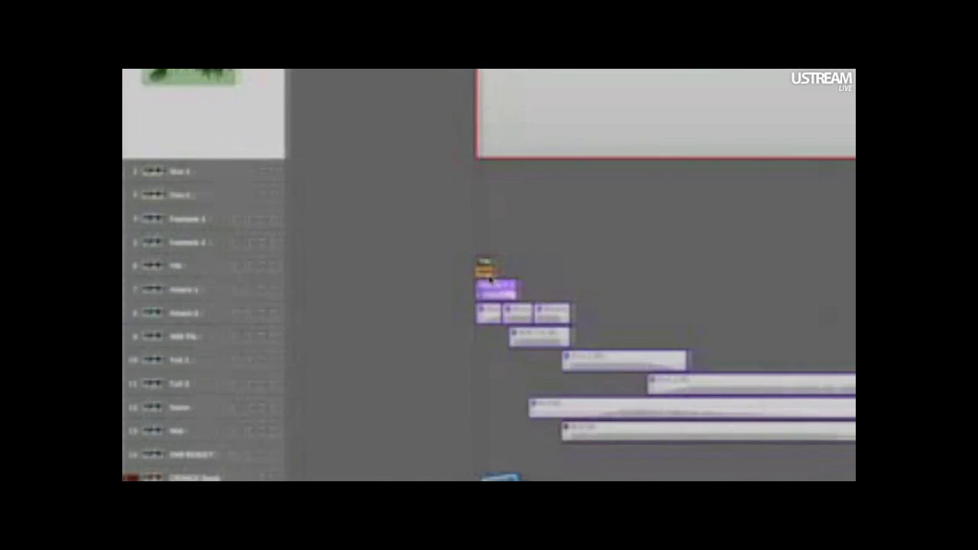
pyautogui.click(498, 299)
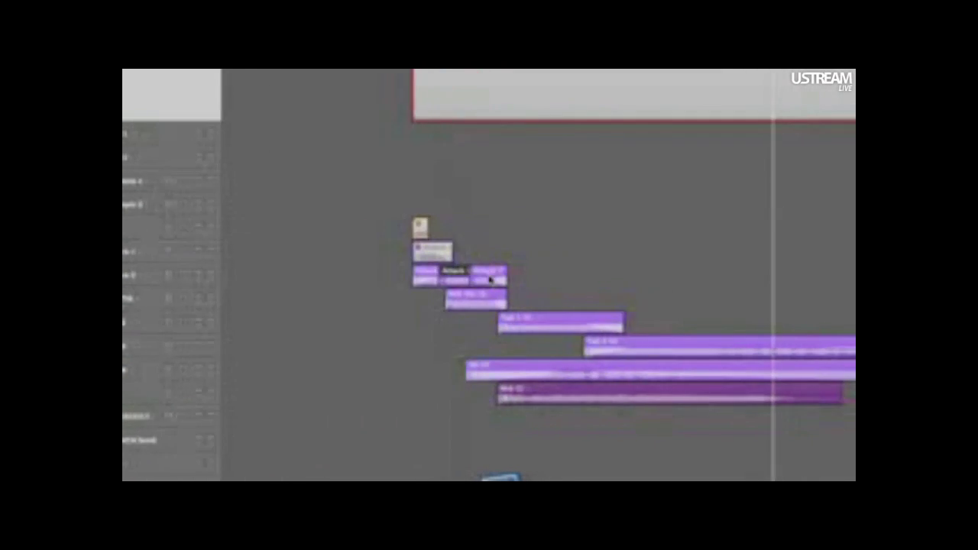
# Toggle playback of the layered regions and expand the region parameters of Attack 2
pyautogui.press('space')
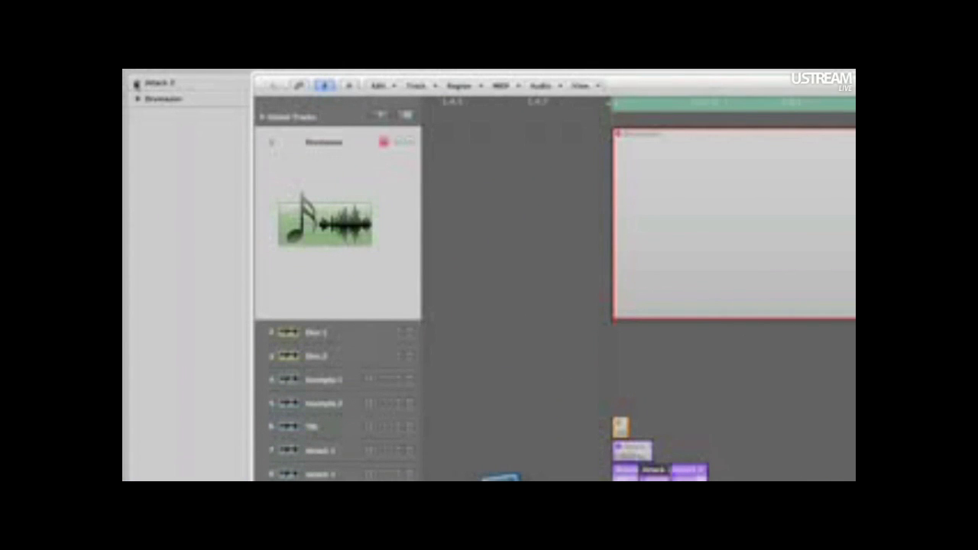
pyautogui.click(136, 82)
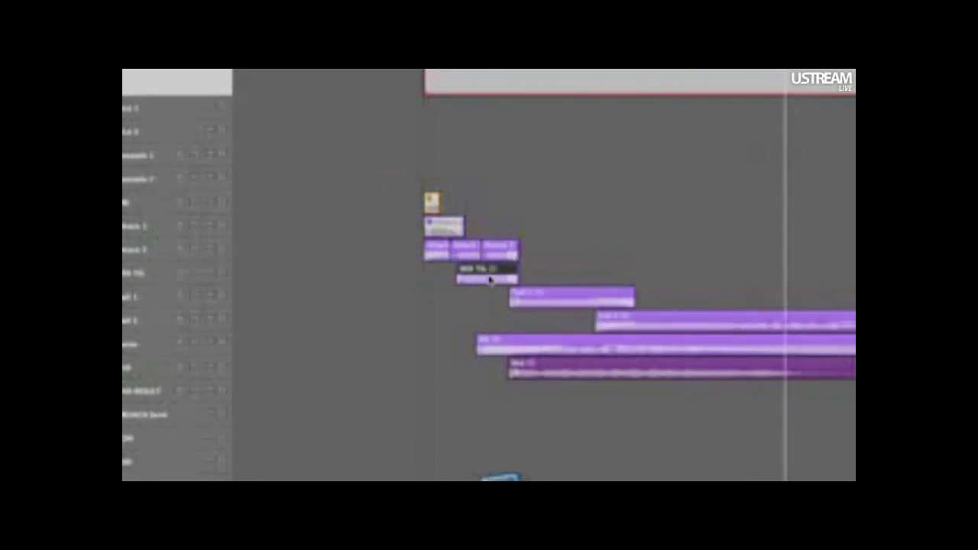
# Inspect the Linear Phase EQ on the track directly below Attack 2, closing the plug-in window, and select that track's region
pyautogui.press('F4')
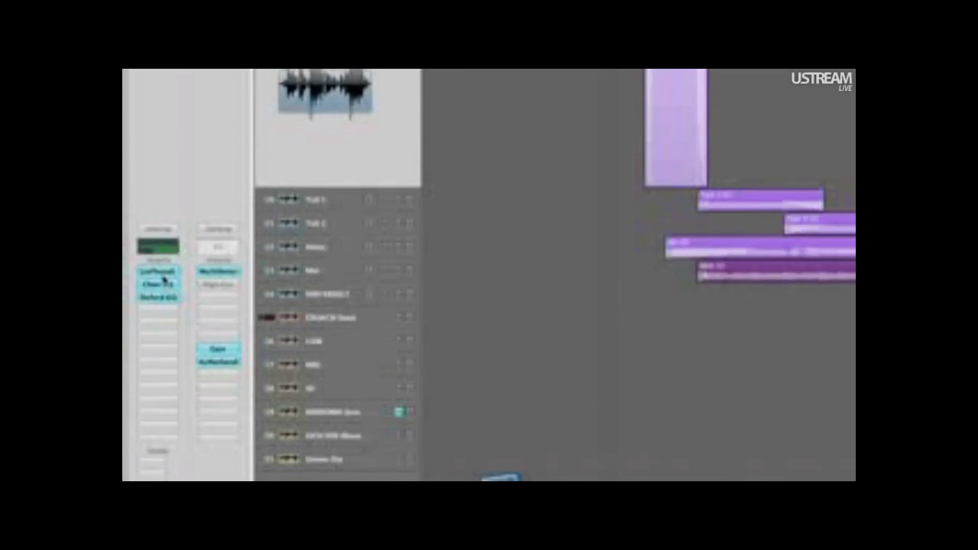
pyautogui.click(169, 281)
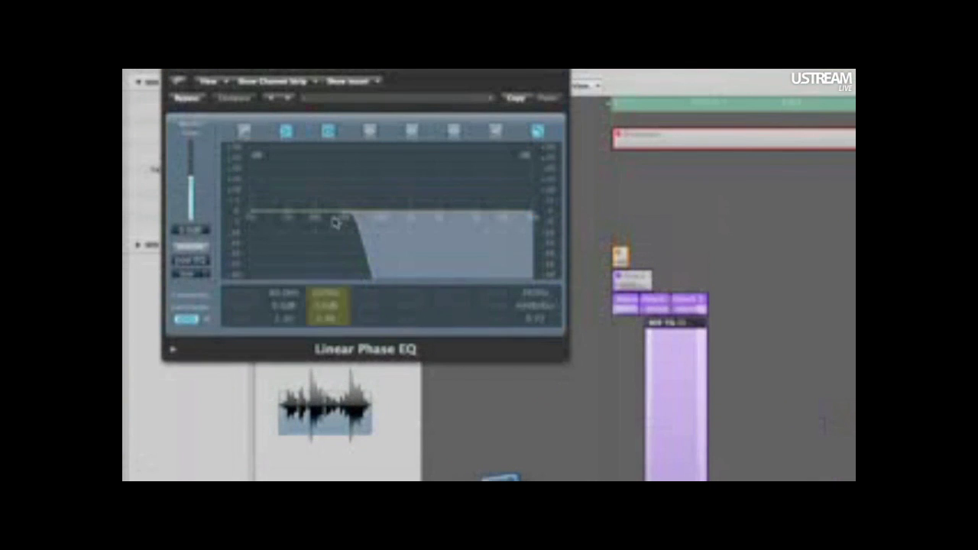
pyautogui.click(173, 76)
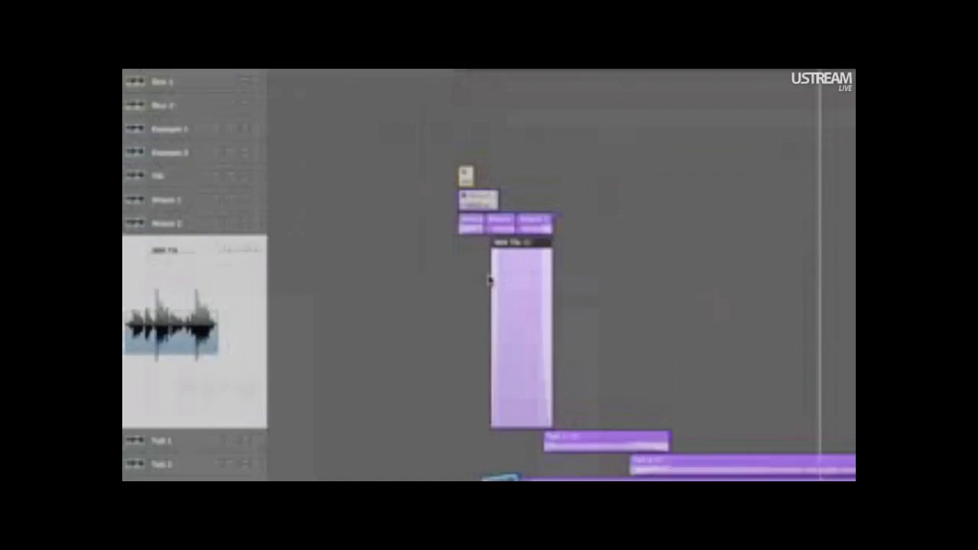
pyautogui.click(489, 281)
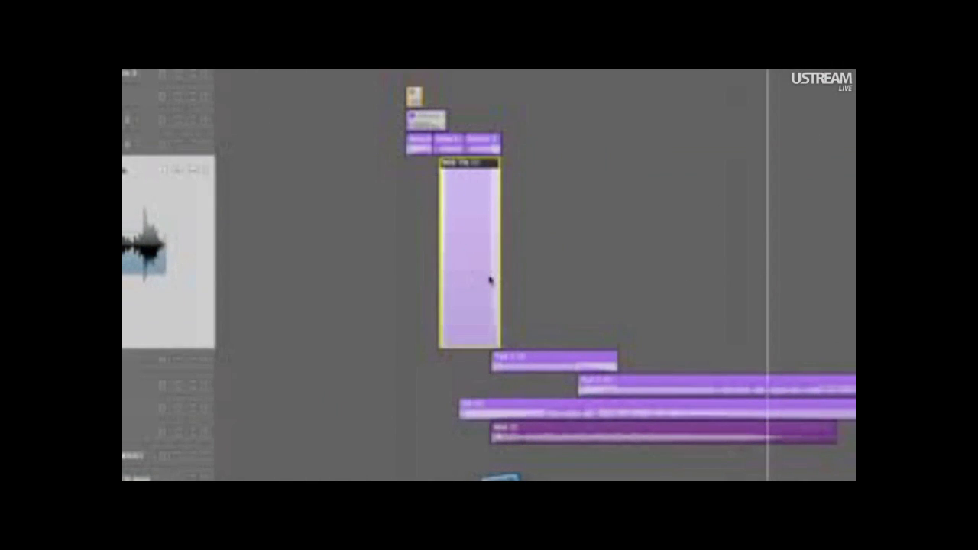